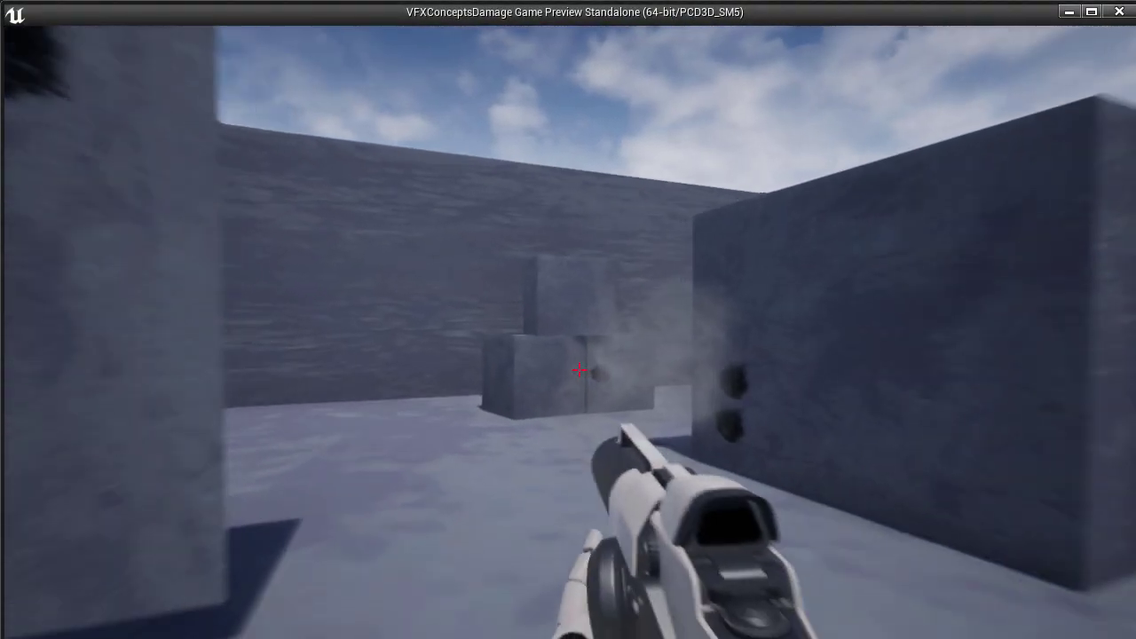
Shoot the stacked cubes in the running game preview to examine the smoke and bullet damage, then end the preview.
key(w)
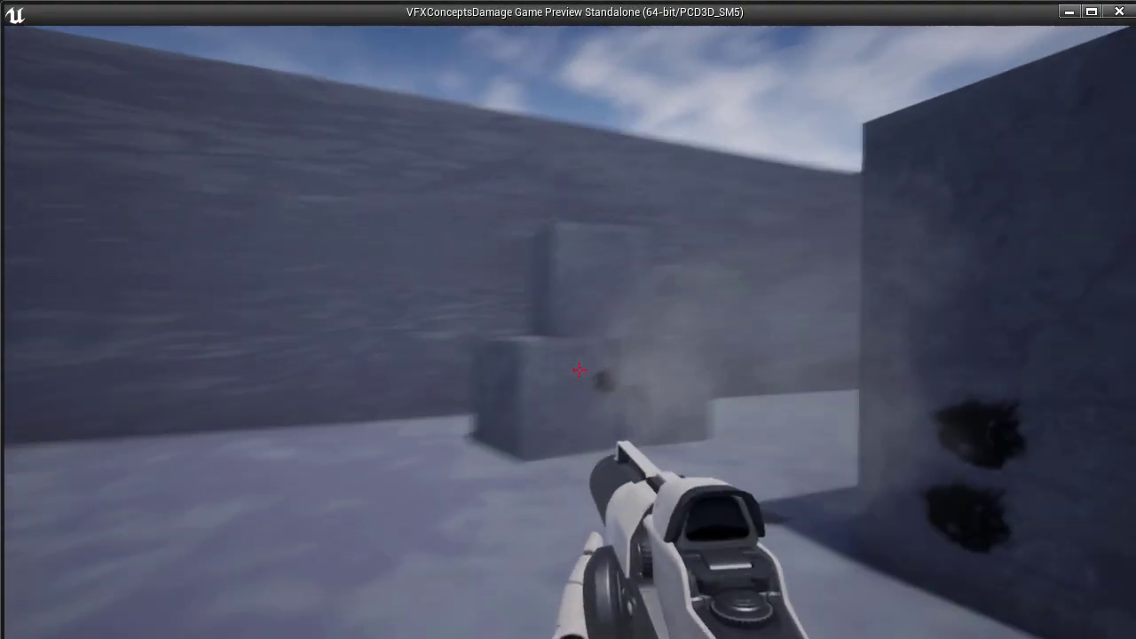
click(580, 371)
click(580, 370)
click(580, 370)
key(d)
click(578, 371)
click(579, 370)
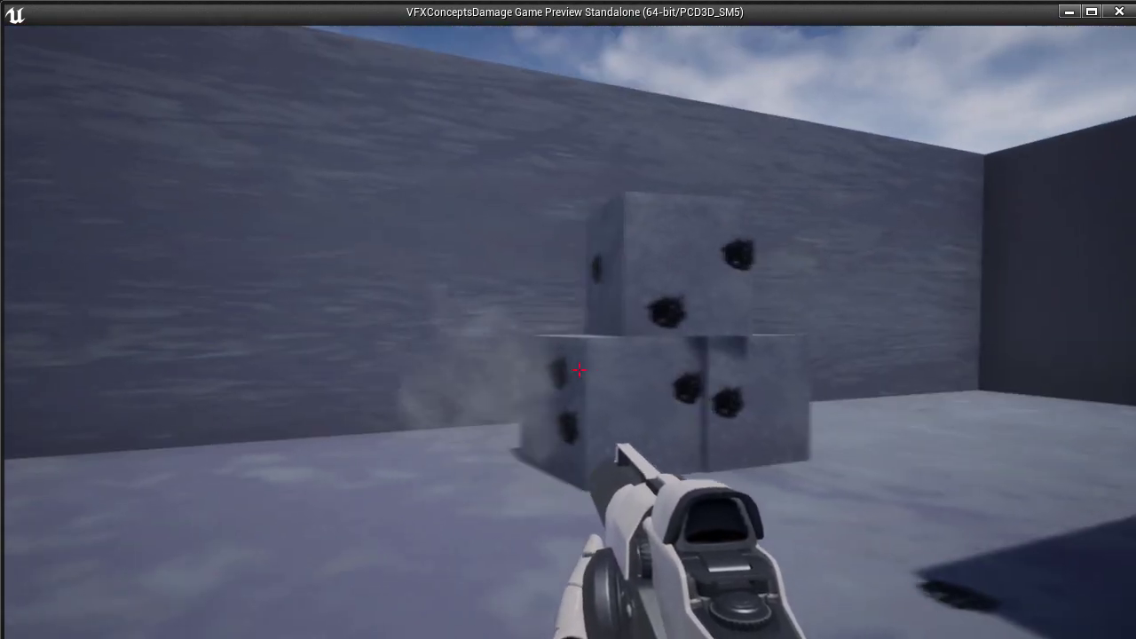
click(579, 370)
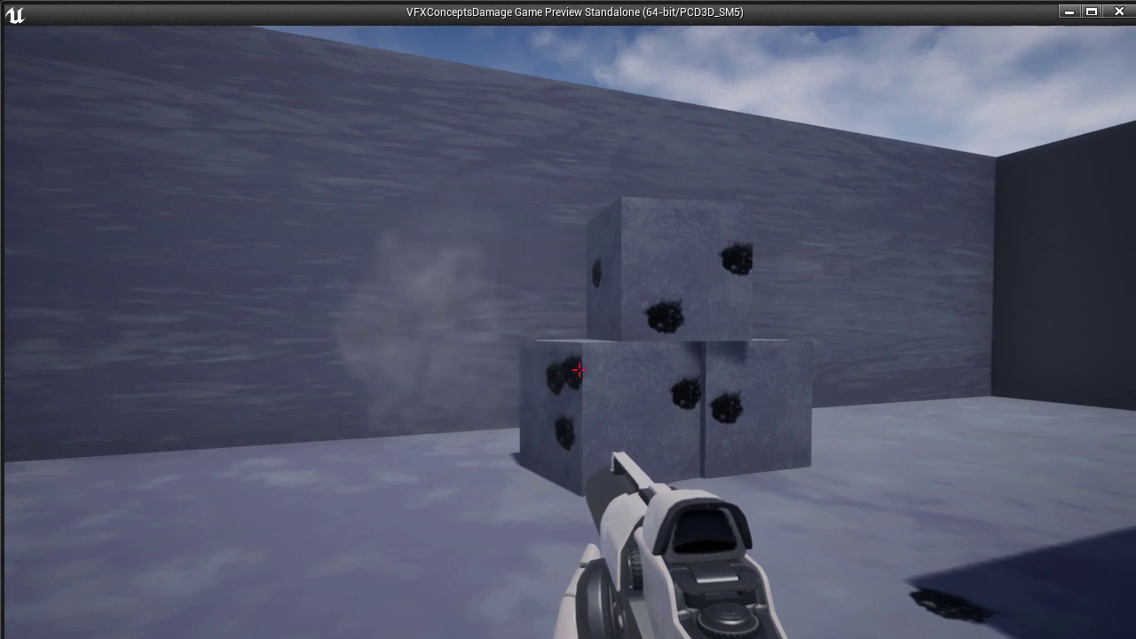
click(578, 370)
click(579, 370)
click(579, 370)
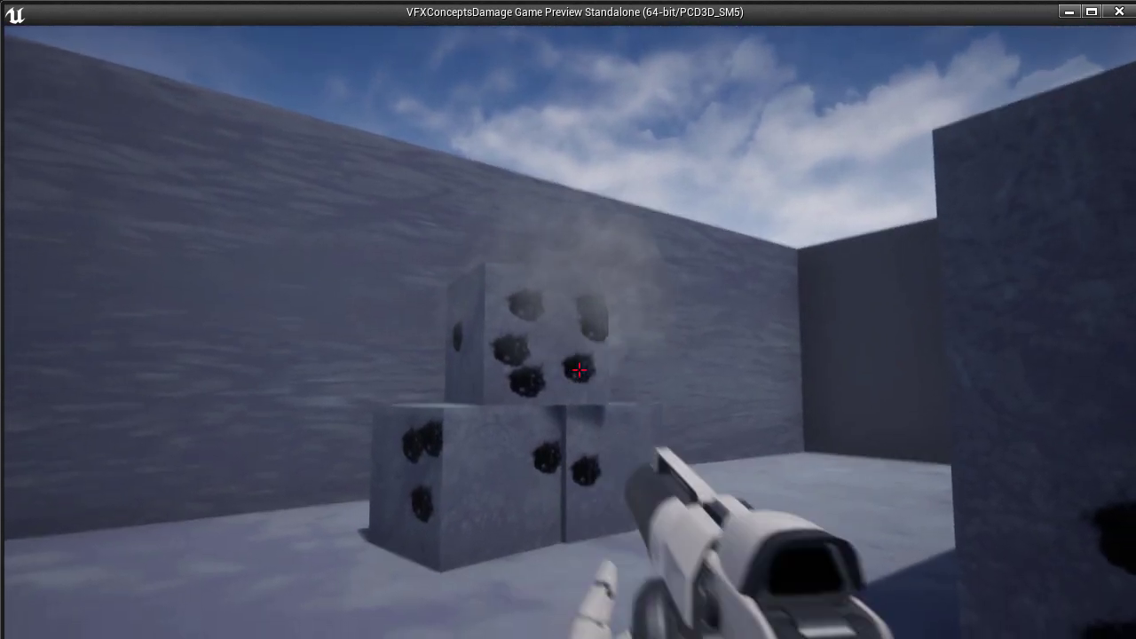
key(Escape)
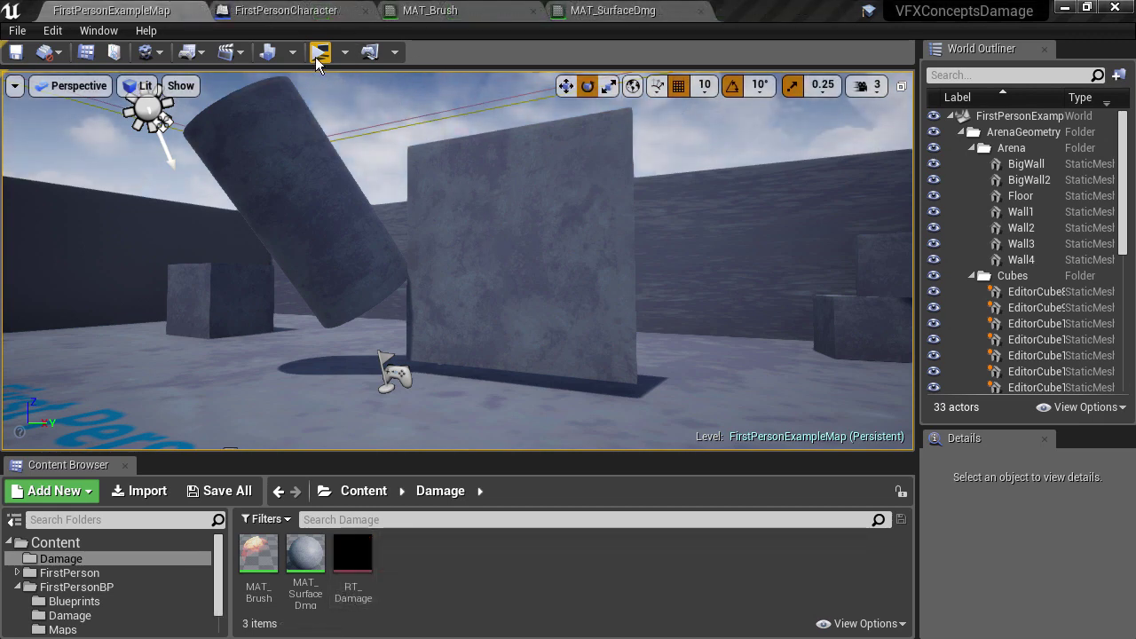
Play-test the level by shooting the large upright wall to check the damage marks, then stop the preview.
click(319, 52)
click(579, 370)
click(579, 370)
click(578, 370)
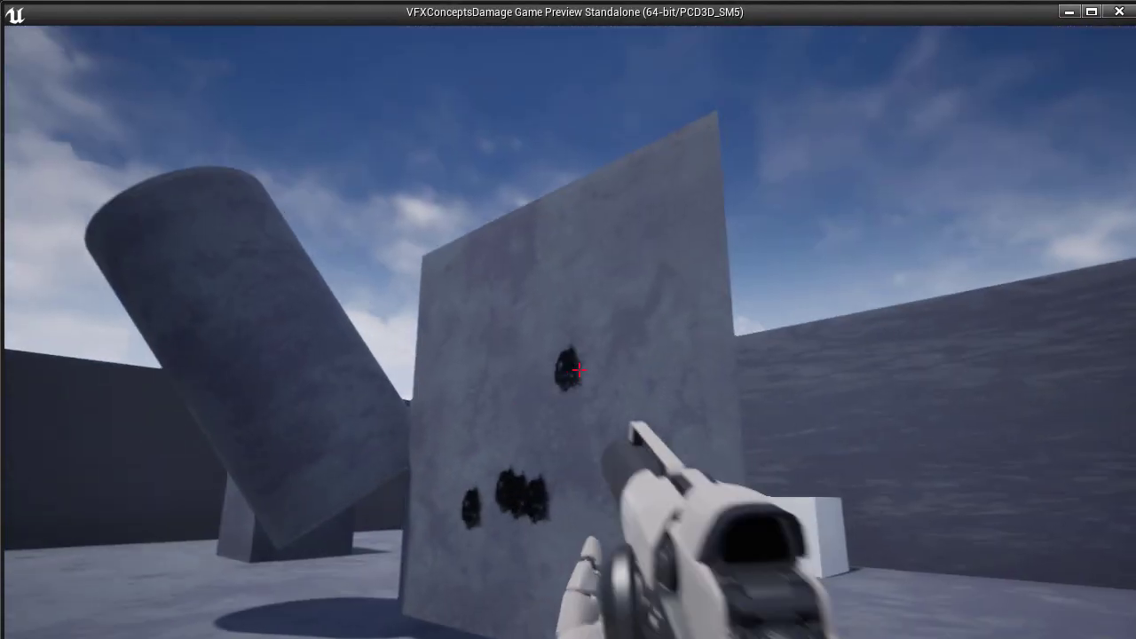
key(a)
click(578, 370)
click(579, 370)
click(579, 370)
click(579, 370)
click(579, 370)
click(579, 370)
click(578, 370)
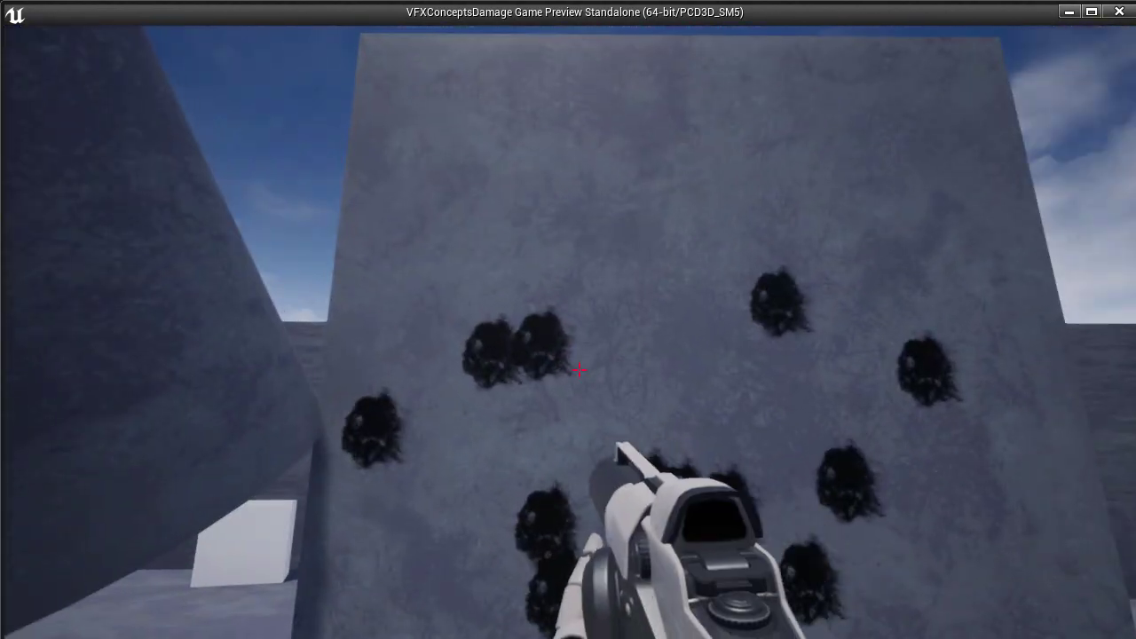
key(Escape)
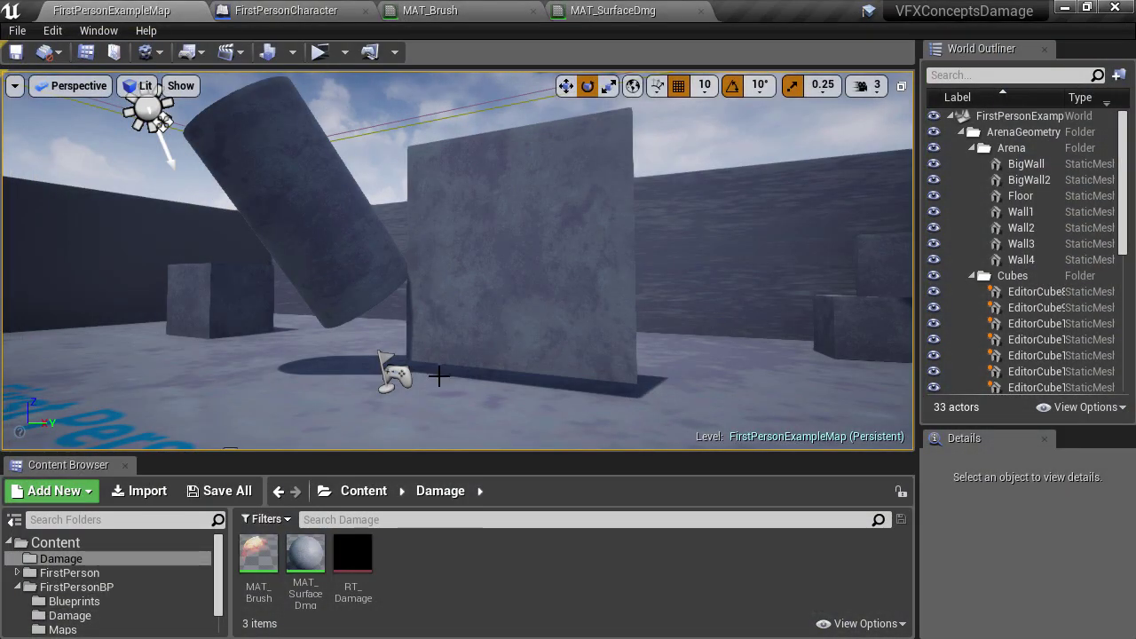
Duplicate P_Explosion in the StarterContent Particles folder and name the copy P_DamageHit.
scroll(76, 608, down, 2)
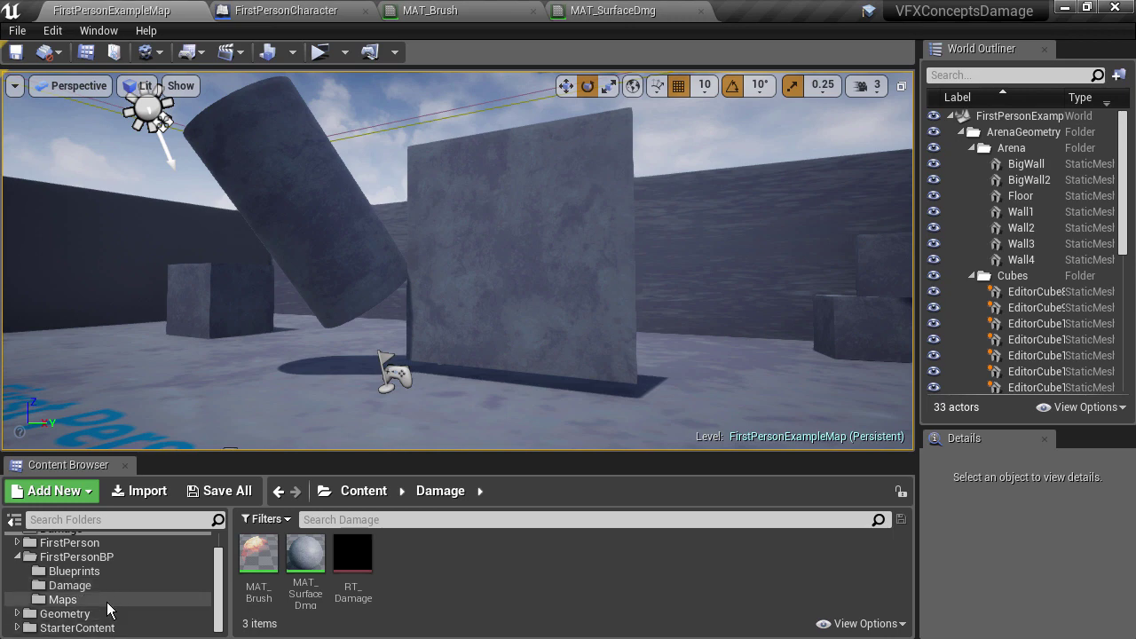
click(17, 628)
click(80, 587)
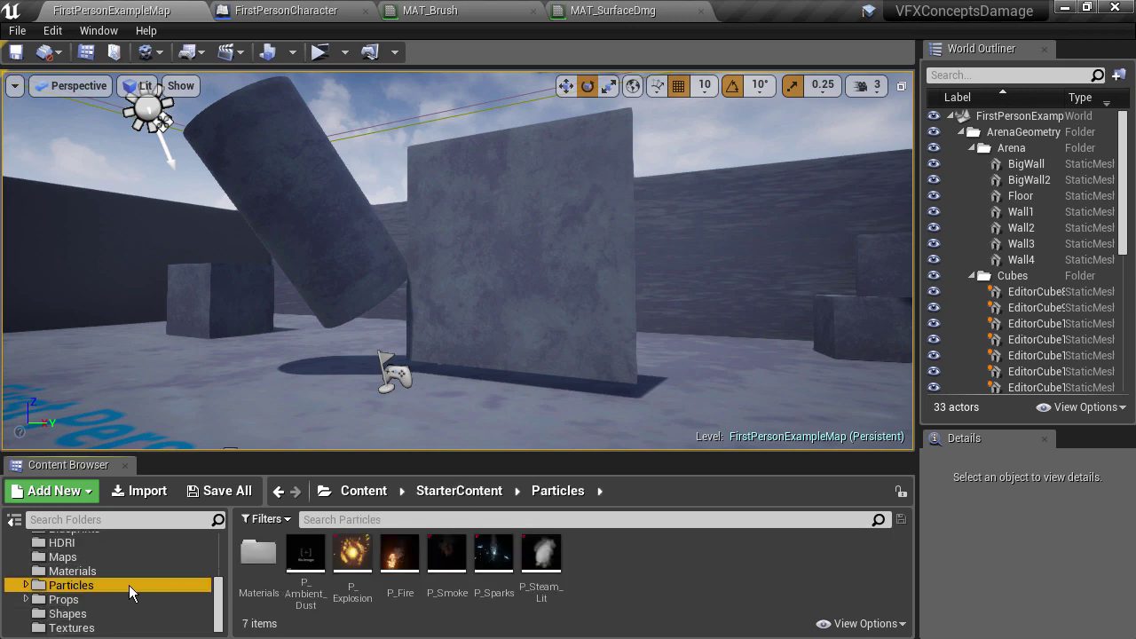
right_click(350, 554)
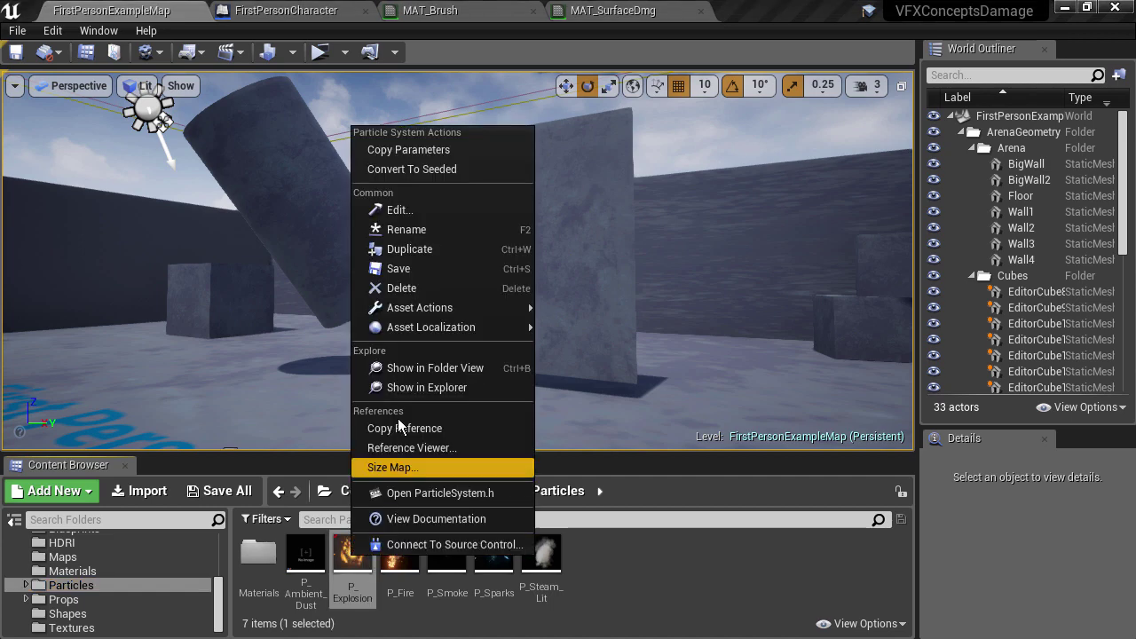
click(425, 247)
key(BackSpace)
key(BackSpace)
key(BackSpace)
key(BackSpace)
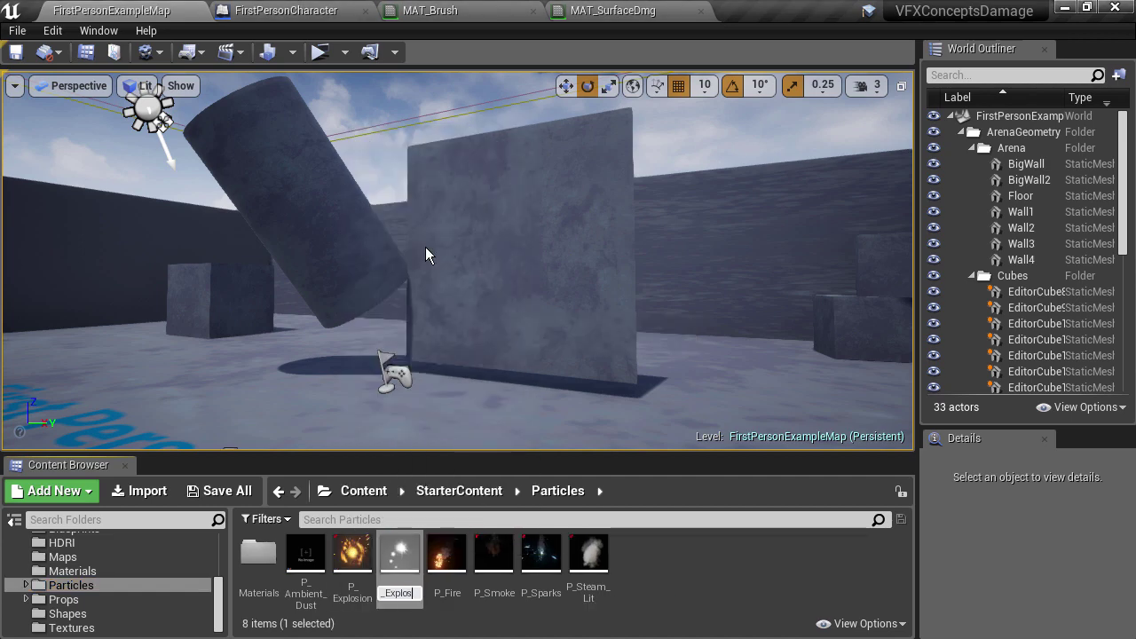
text(DamageHit)
key(Return)
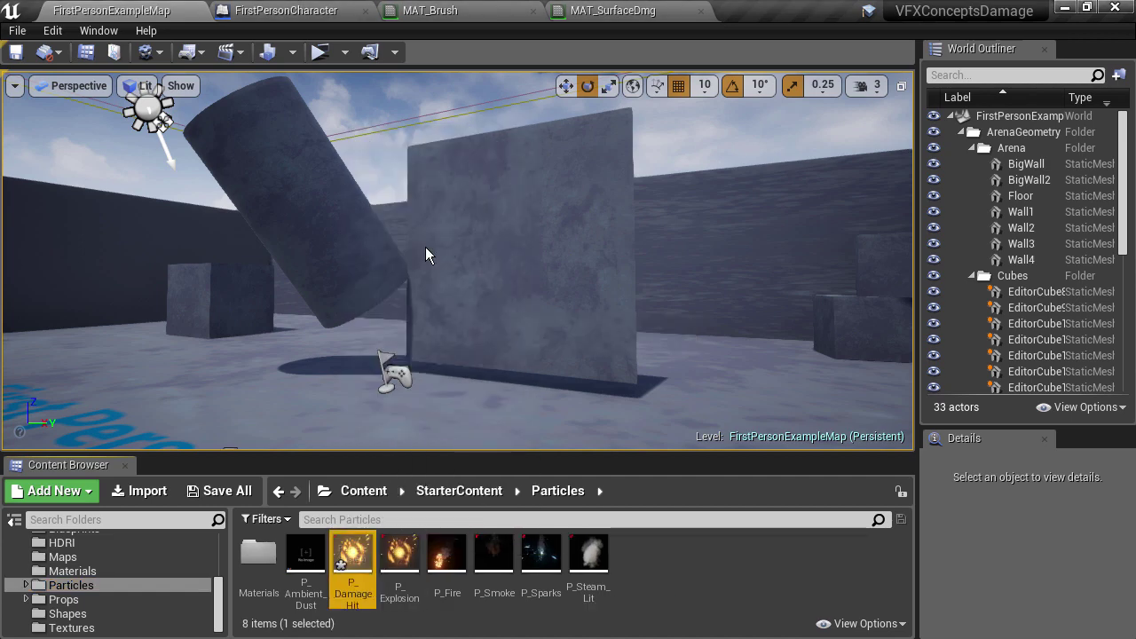
Move P_DamageHit into the Content Damage folder and open it for editing.
scroll(174, 584, up, 5)
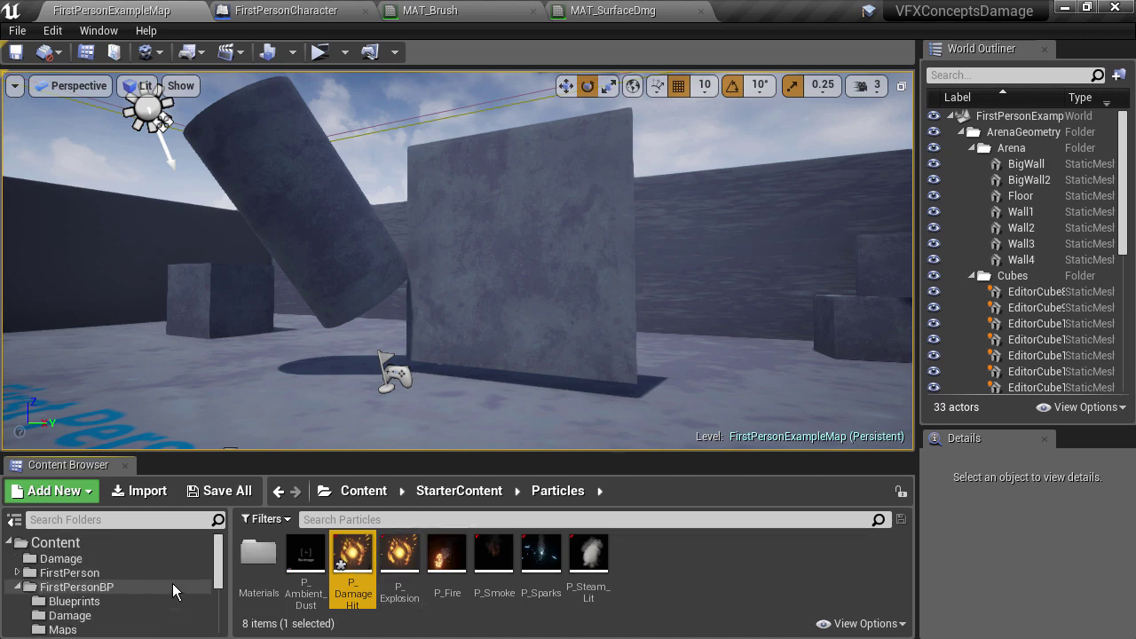
drag(353, 555, 83, 559)
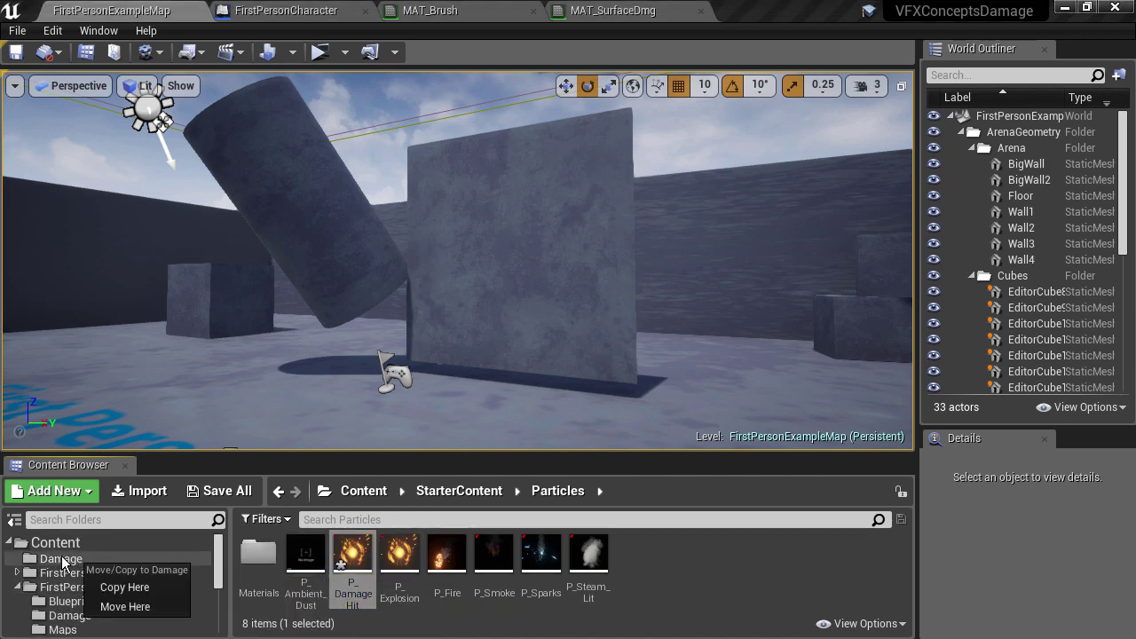
click(102, 536)
click(94, 562)
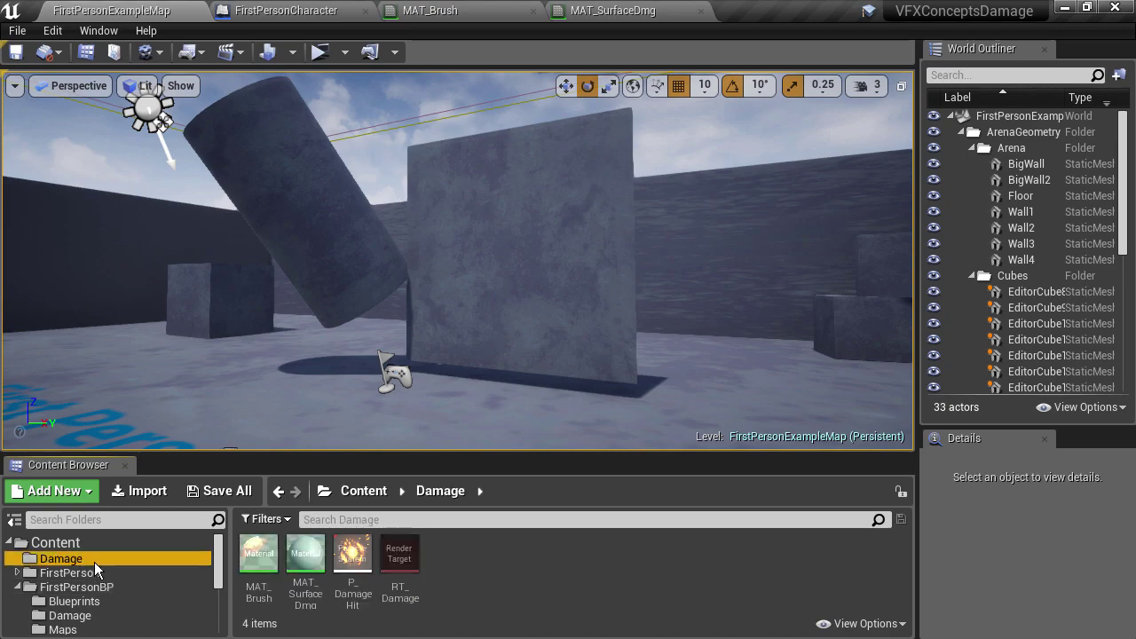
double_click(364, 558)
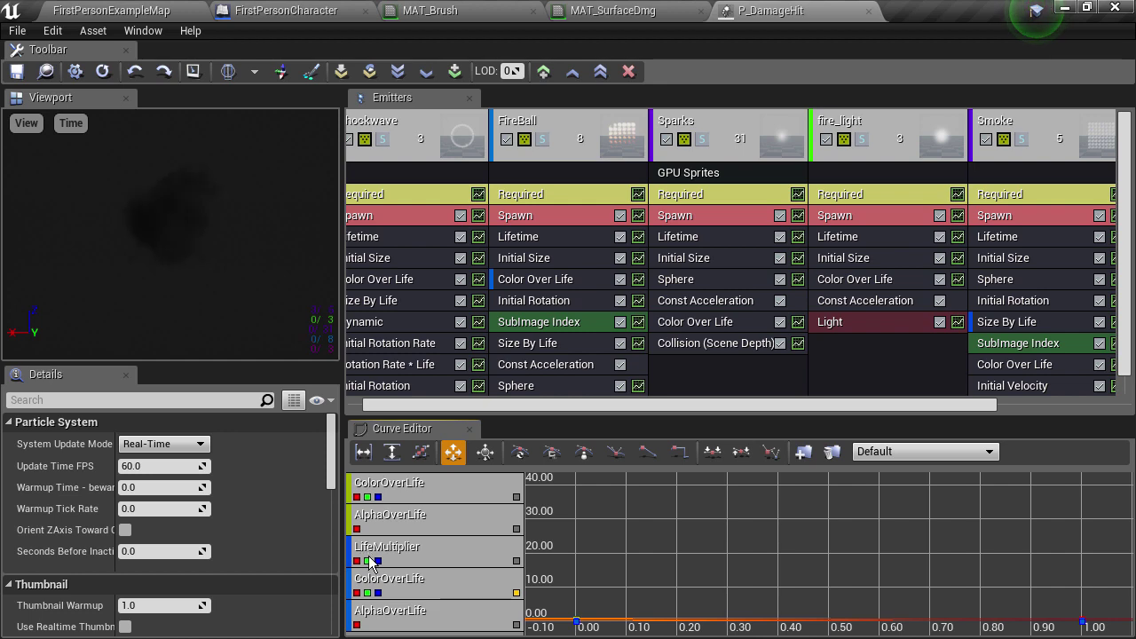
Add a Spawn Emitter at Location node to the True output of the Branch in the FirstPersonCharacter event graph.
click(276, 11)
right_drag(365, 274, 283, 399)
scroll(518, 312, up, 3)
scroll(518, 311, up, 4)
scroll(401, 314, up, 1)
drag(395, 313, 503, 347)
text(spawn)
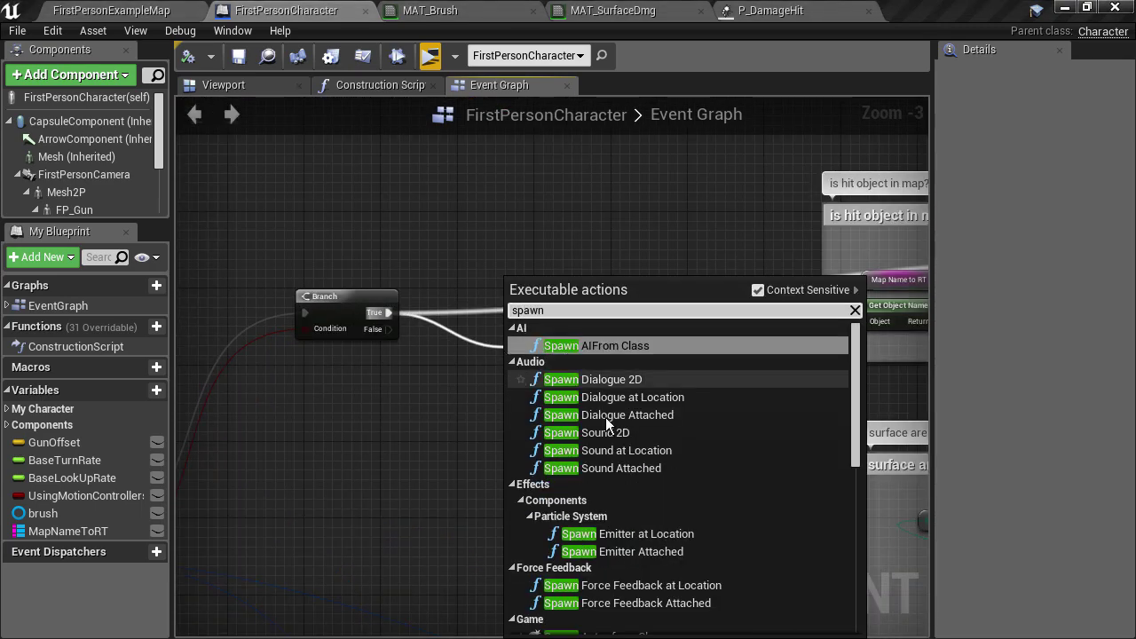
click(648, 533)
scroll(594, 452, up, 2)
scroll(593, 452, up, 1)
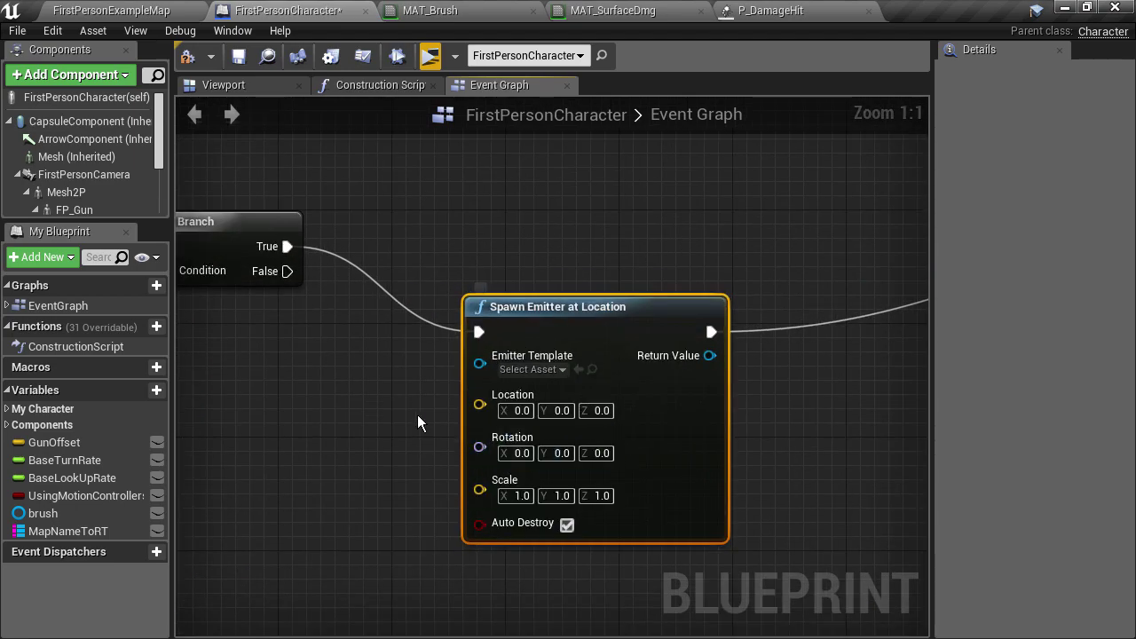
Connect existing vector outputs to the Spawn Emitter node's Location and, through a RotationFromXVector node, to its Rotation.
right_drag(417, 414, 463, 120)
scroll(454, 354, down, 4)
right_drag(470, 416, 532, 98)
scroll(505, 173, down, 1)
right_drag(590, 316, 311, 143)
scroll(506, 355, up, 3)
right_drag(485, 262, 536, 537)
scroll(537, 532, down, 2)
scroll(383, 185, down, 1)
drag(537, 531, 312, 294)
scroll(373, 310, up, 4)
scroll(453, 520, down, 3)
right_drag(454, 524, 289, 96)
right_drag(406, 453, 351, 319)
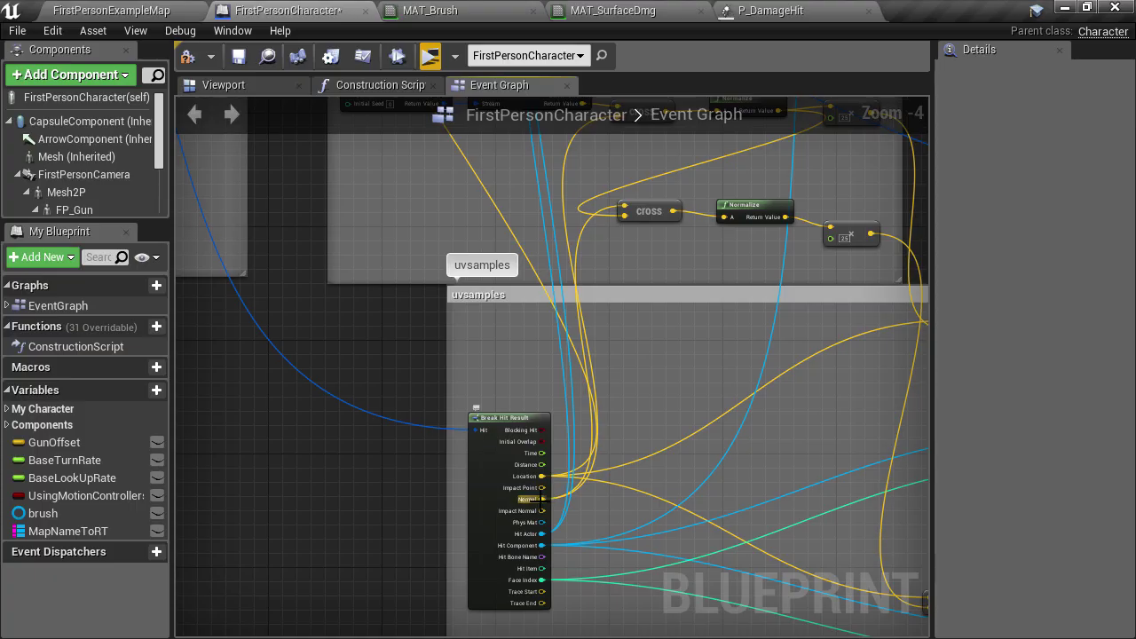
right_drag(363, 145, 283, 382)
drag(281, 374, 254, 357)
right_drag(297, 444, 345, 116)
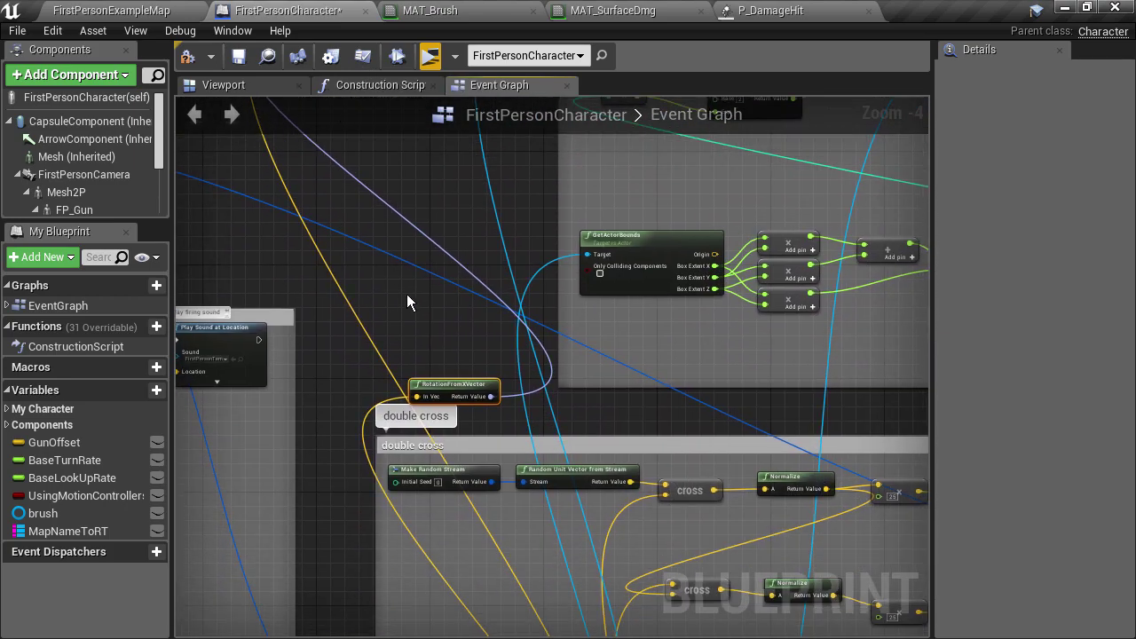
Move the RotationFromXVector node beside the Spawn Emitter at Location node, below the Branch.
drag(448, 386, 294, 181)
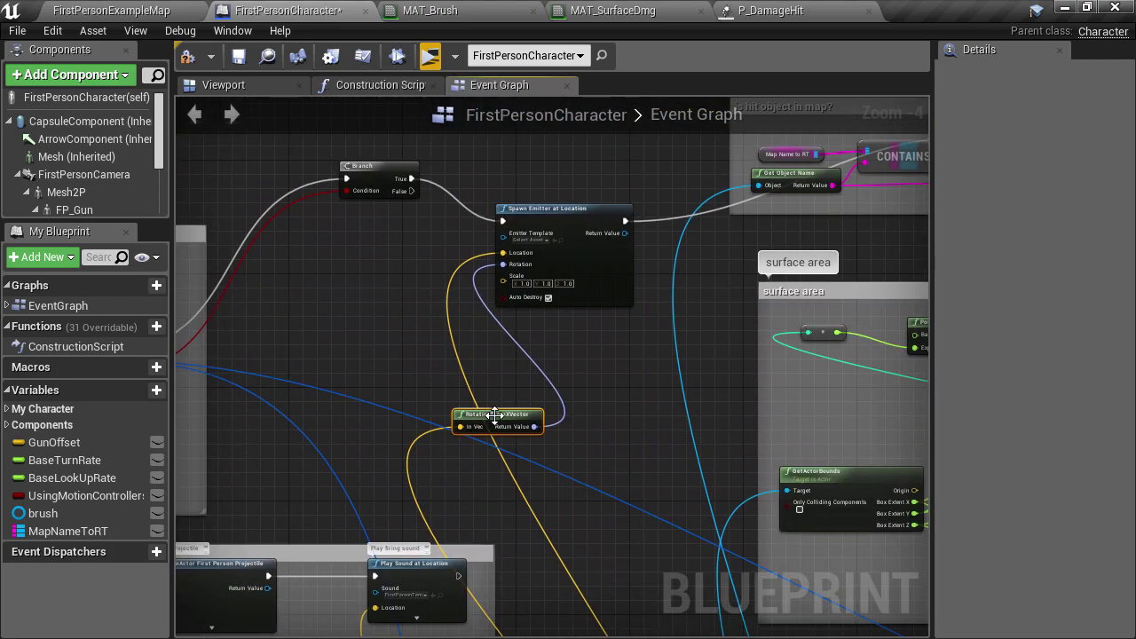
drag(495, 416, 390, 253)
scroll(390, 253, up, 3)
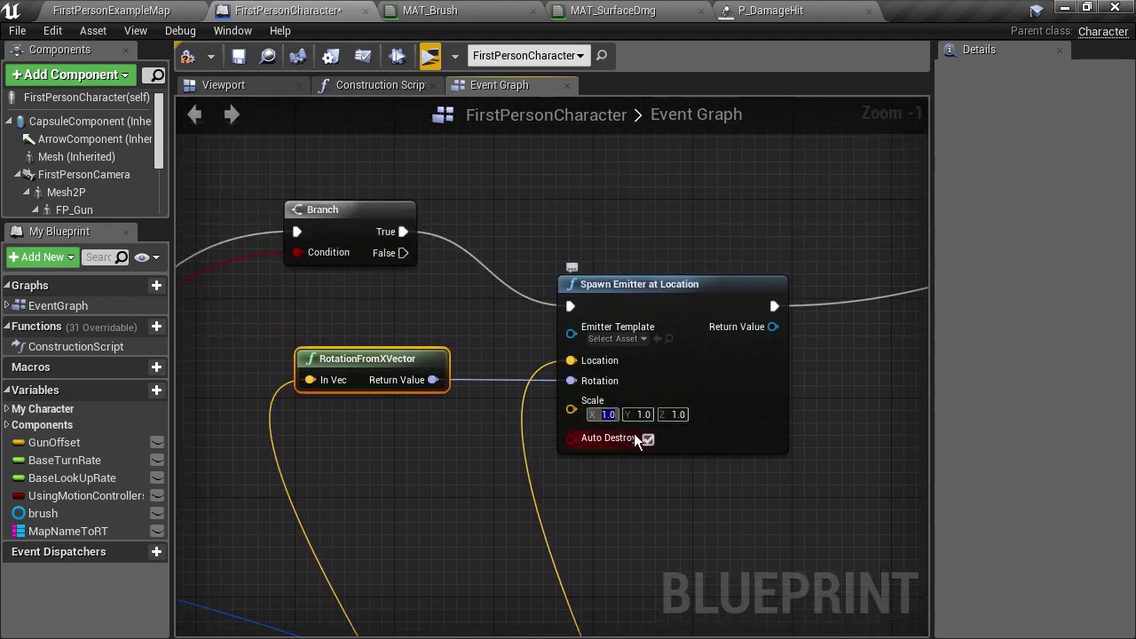
Play-test the example map by firing at the upright wall with no emitter template assigned, then stop the preview.
click(131, 13)
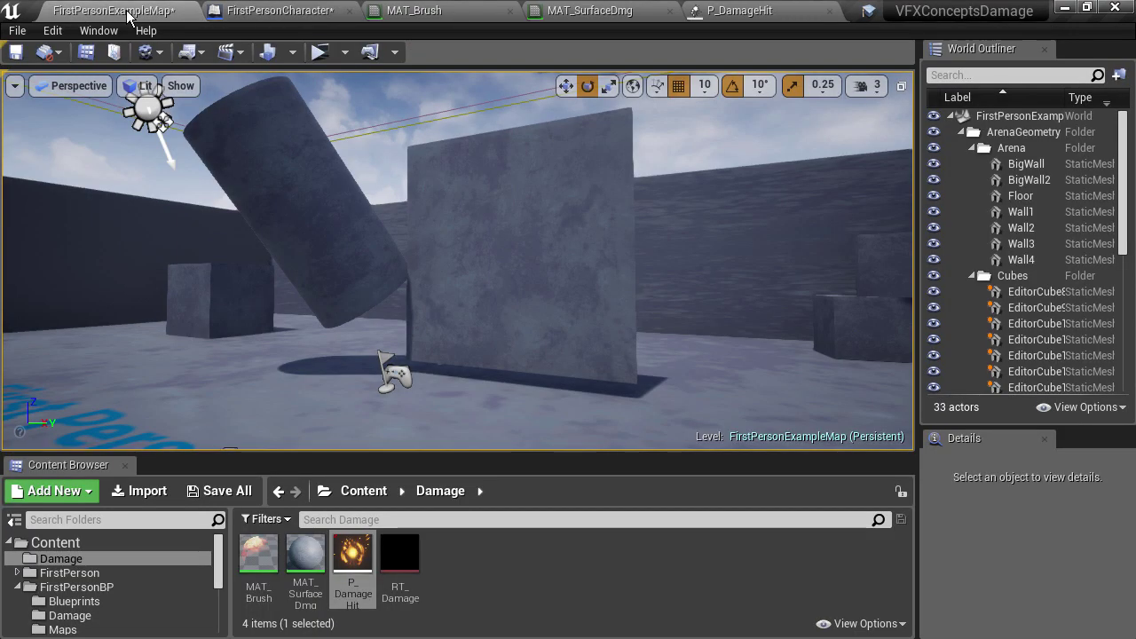
click(320, 52)
click(579, 370)
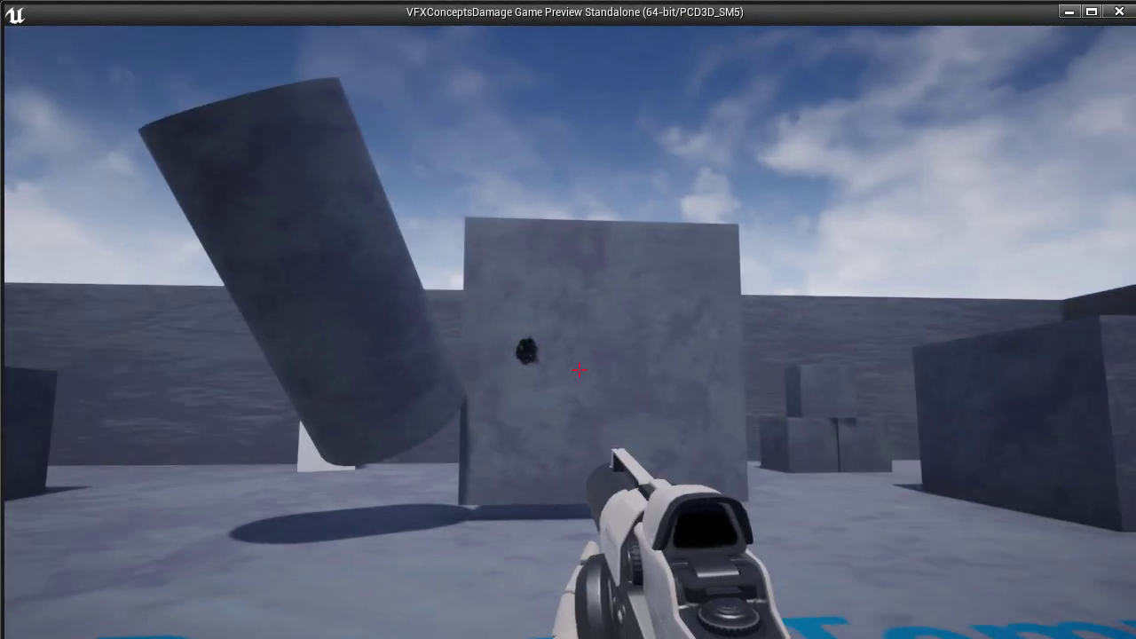
click(579, 370)
key(d)
click(578, 370)
click(579, 370)
click(579, 370)
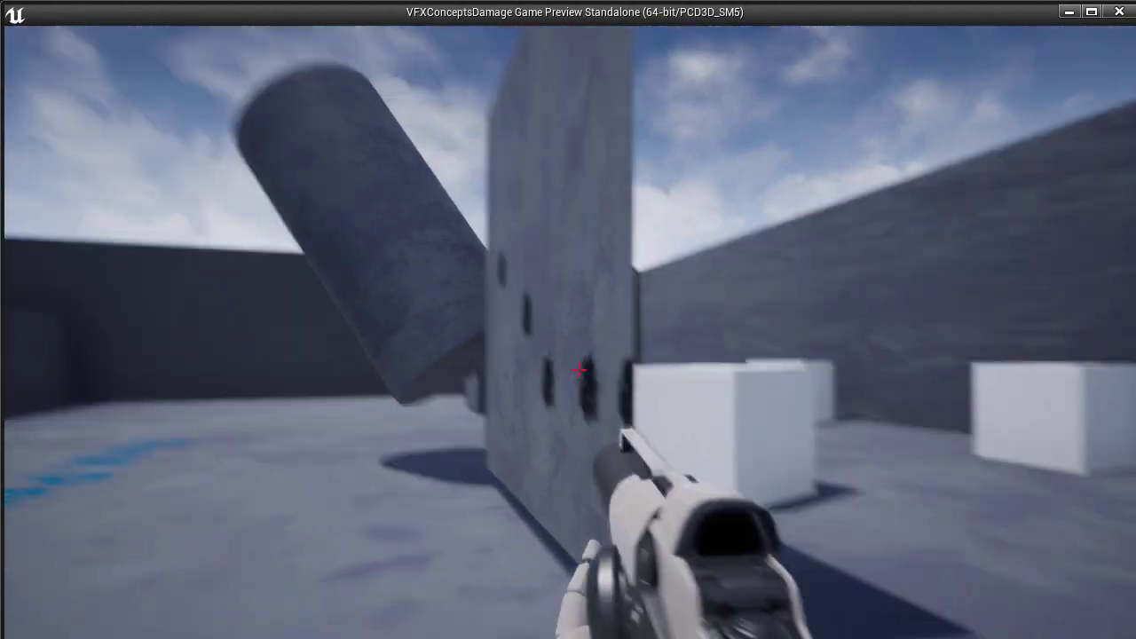
click(578, 370)
key(Escape)
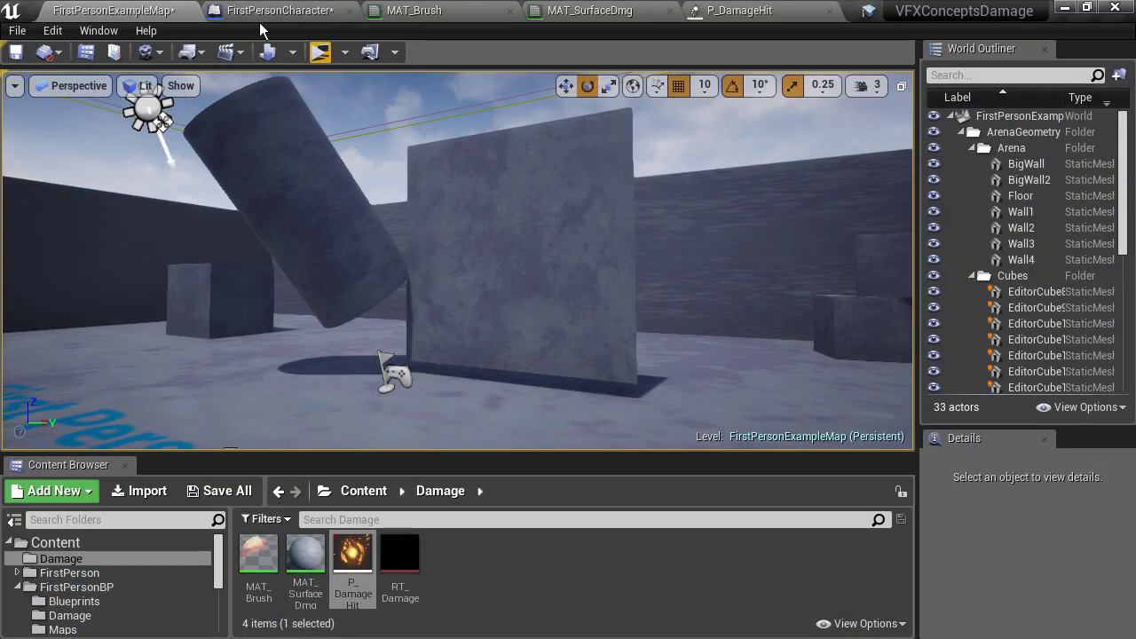
Set the Emitter Template of the FirstPersonCharacter's Spawn Emitter at Location node to P_DamageHit.
click(295, 12)
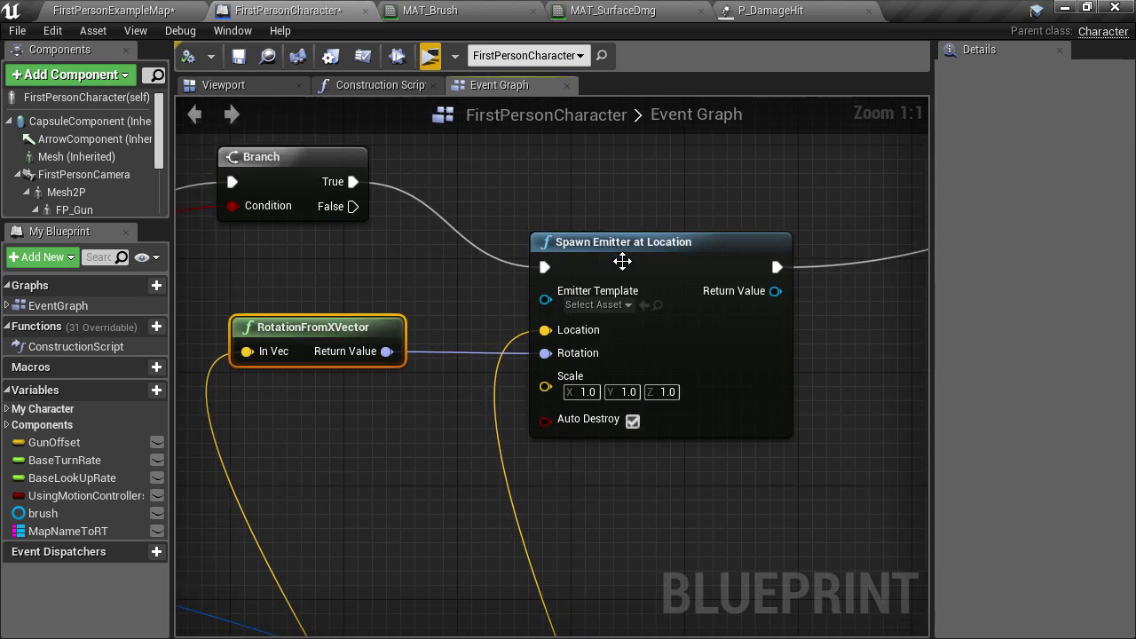
click(609, 305)
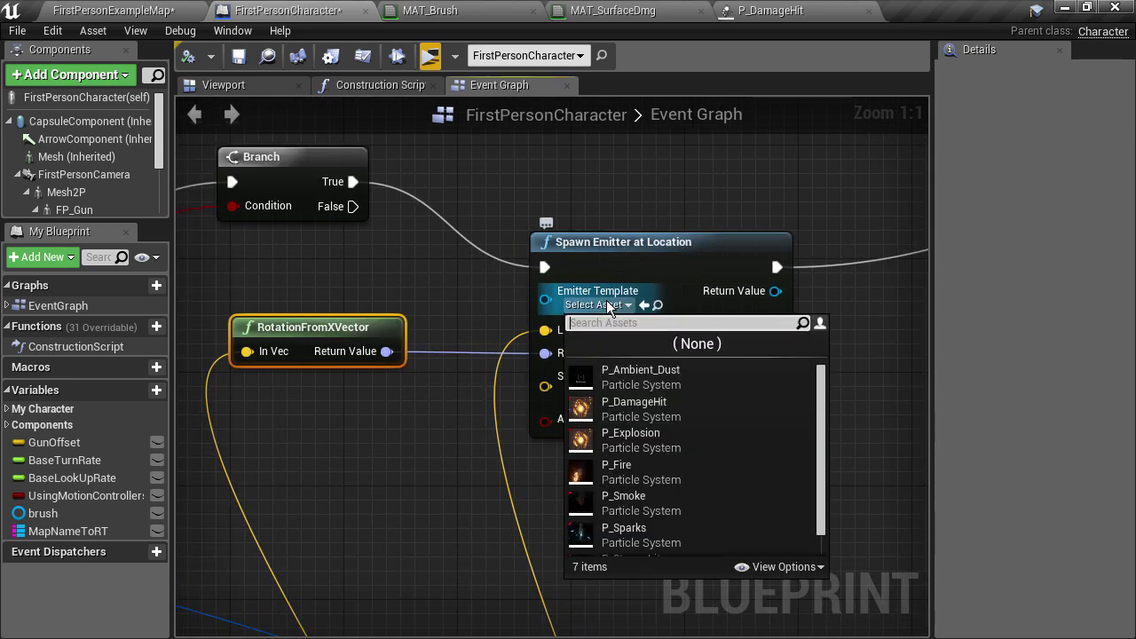
click(634, 406)
Play-test the P_DamageHit effect by moving around and shooting the level geometry, then stop the preview.
click(430, 55)
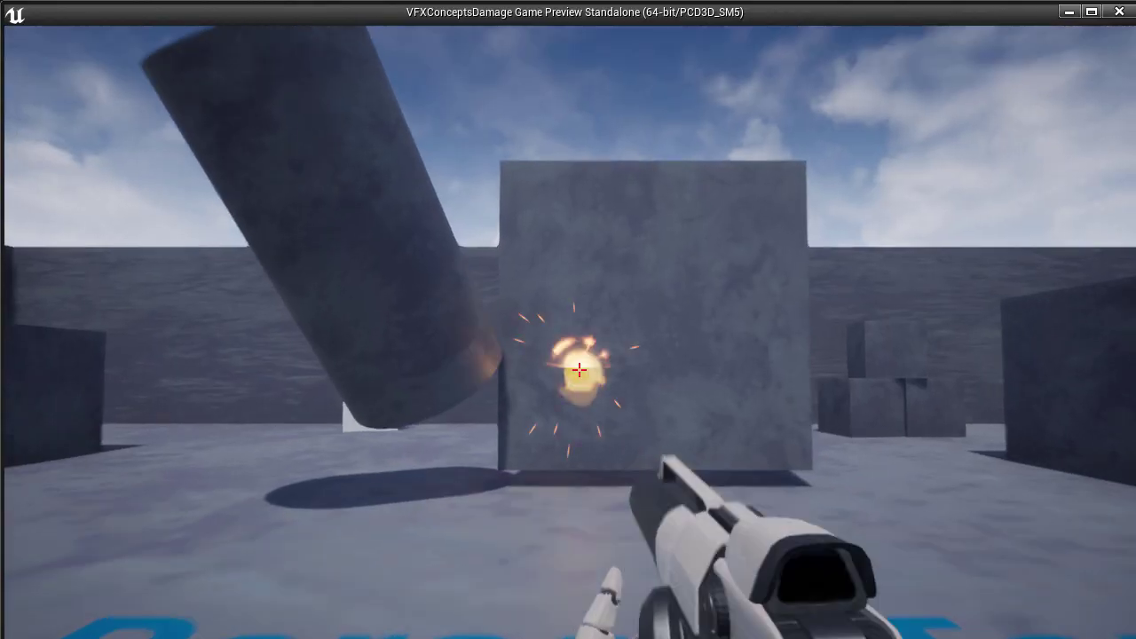
key(w)
click(579, 369)
key(d)
click(579, 369)
click(579, 369)
click(580, 370)
click(580, 370)
click(580, 370)
click(580, 370)
key(Escape)
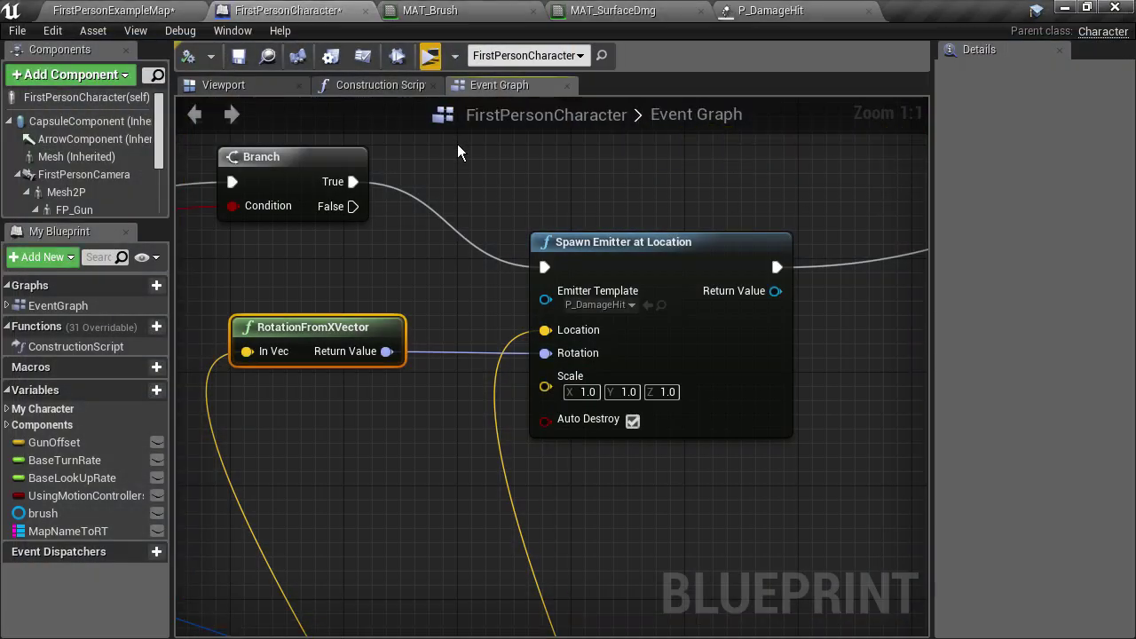
Open the P_DamageHit particle system from the Damage folder and disable its Shockwave, FireBall, Sparks and fire_light emitters.
click(131, 11)
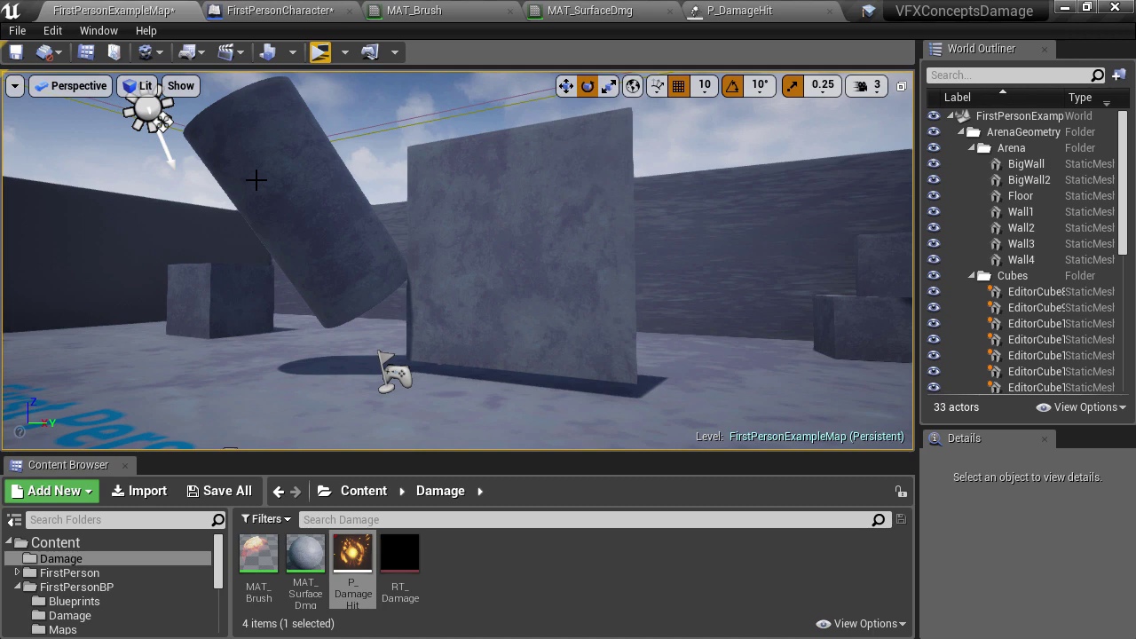
double_click(352, 565)
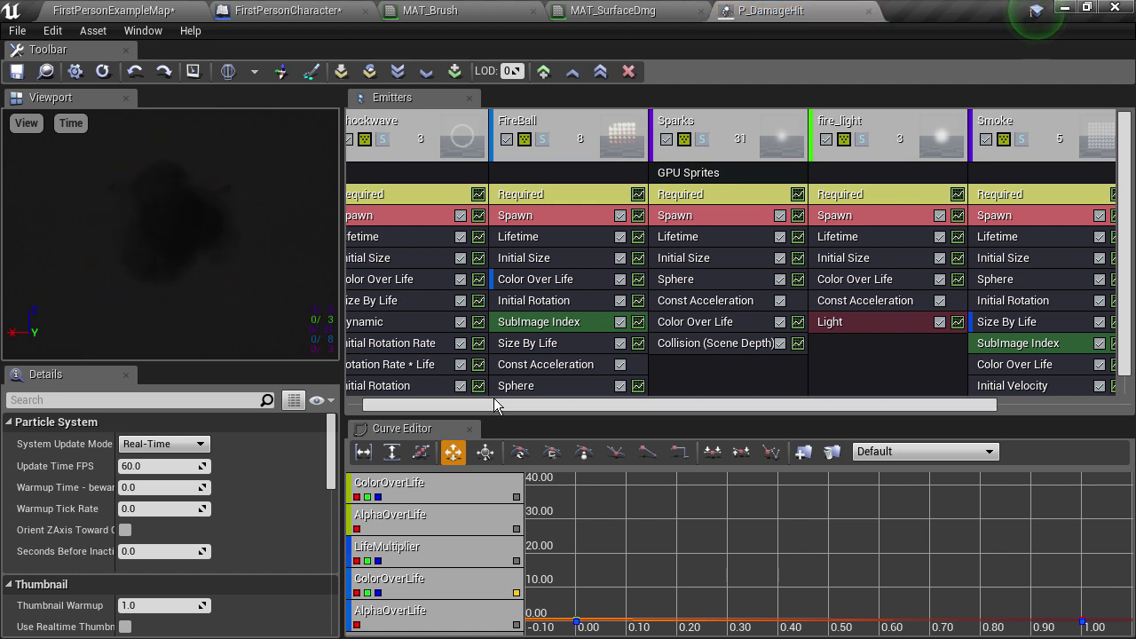
drag(516, 406, 471, 403)
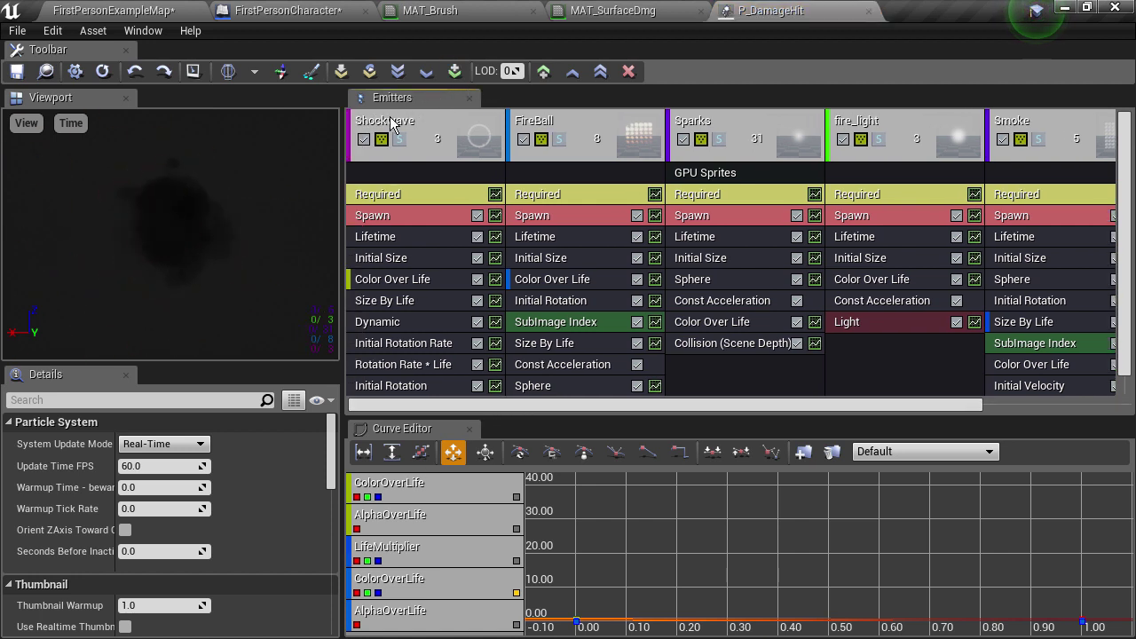
click(362, 140)
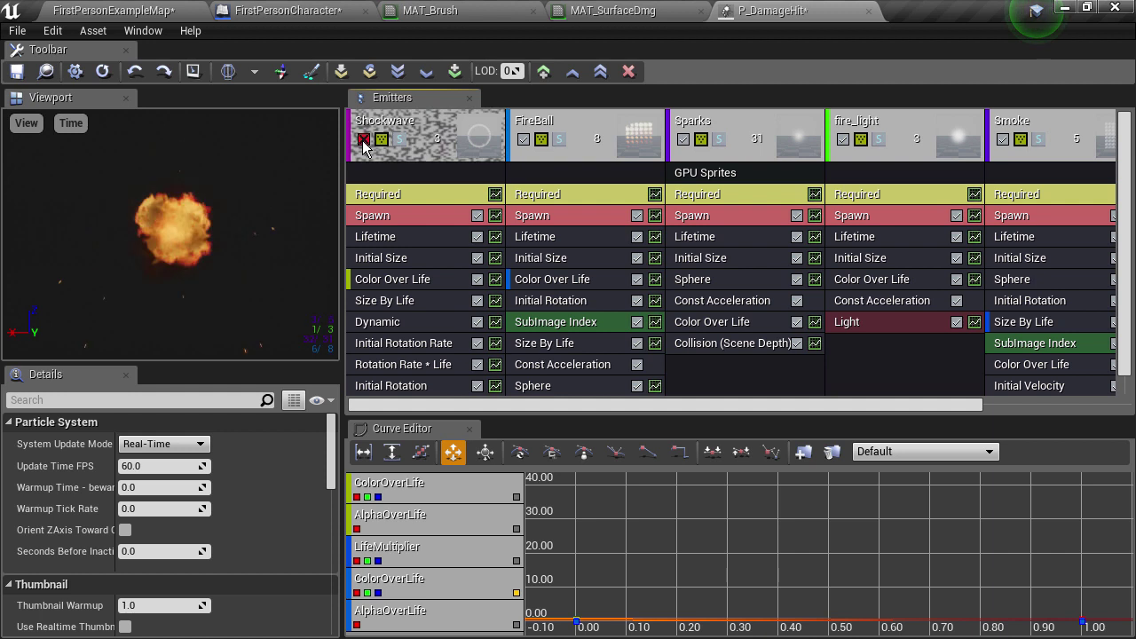
click(523, 139)
click(684, 139)
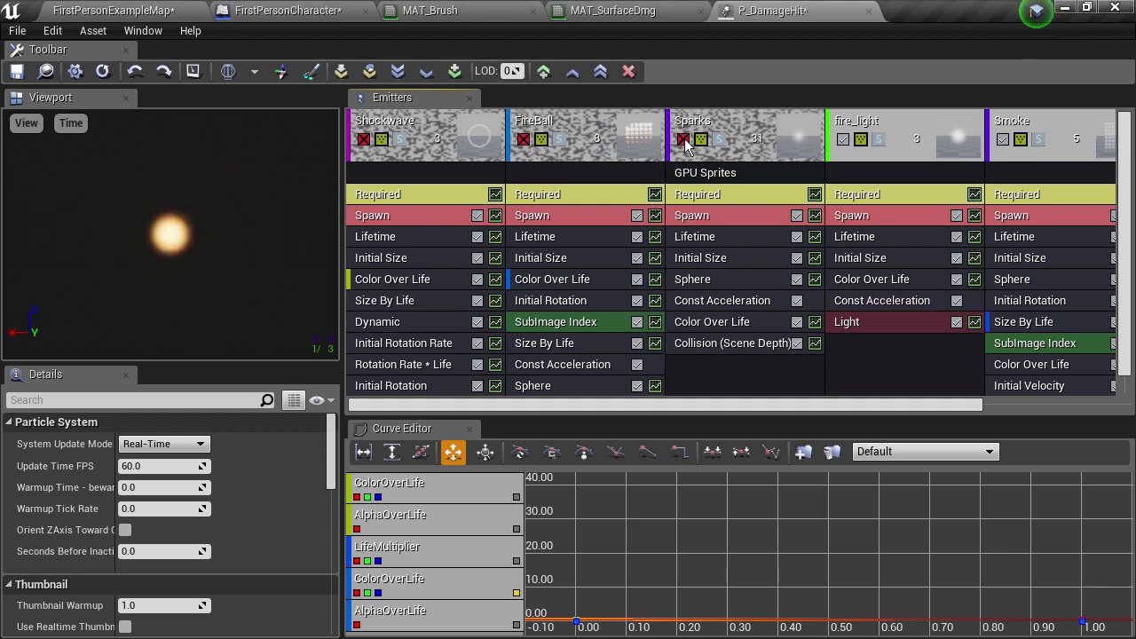
click(843, 140)
Set the Count of the first Burst List entry in the Smoke emitter's Spawn module to 4.
drag(559, 404, 718, 405)
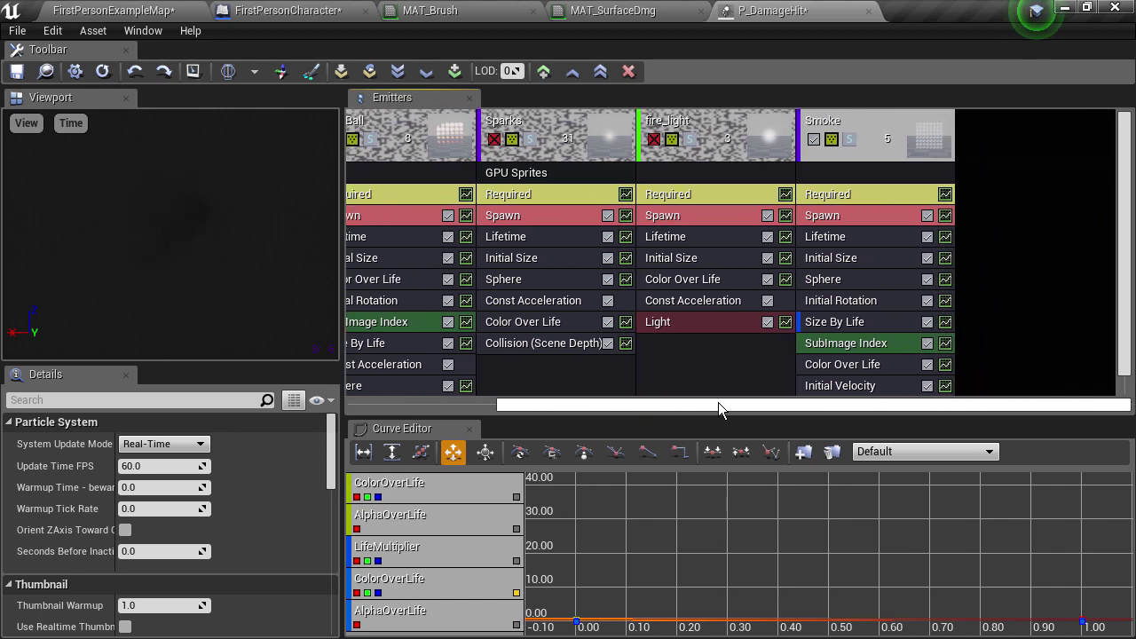
click(881, 216)
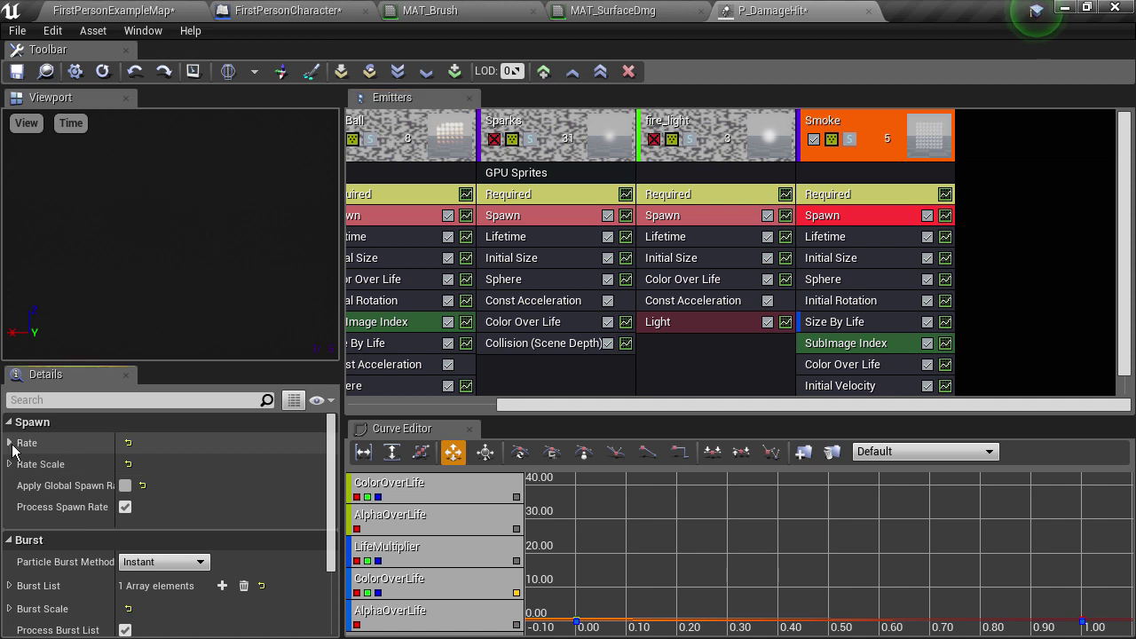
scroll(10, 470, down, 3)
click(10, 501)
scroll(12, 503, down, 1)
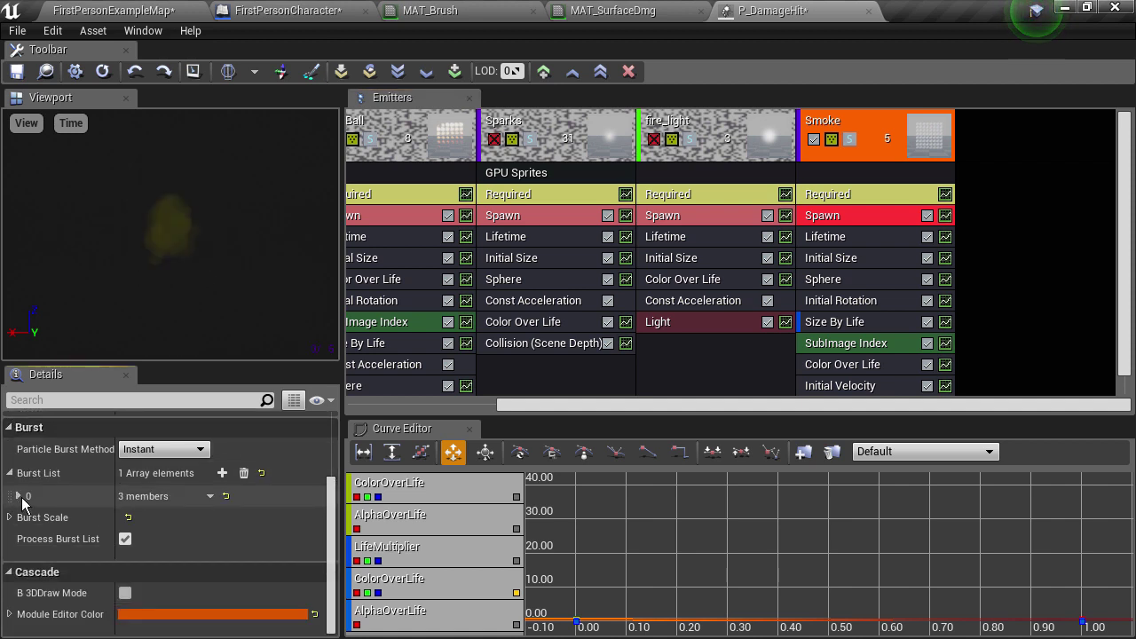
click(17, 496)
click(150, 517)
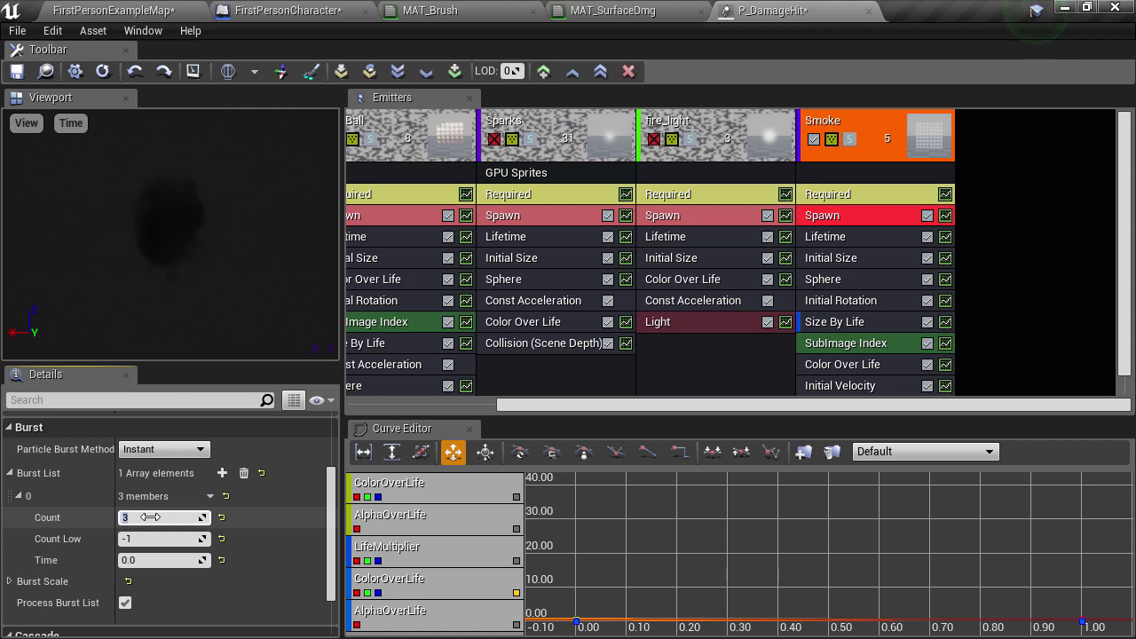
text(4)
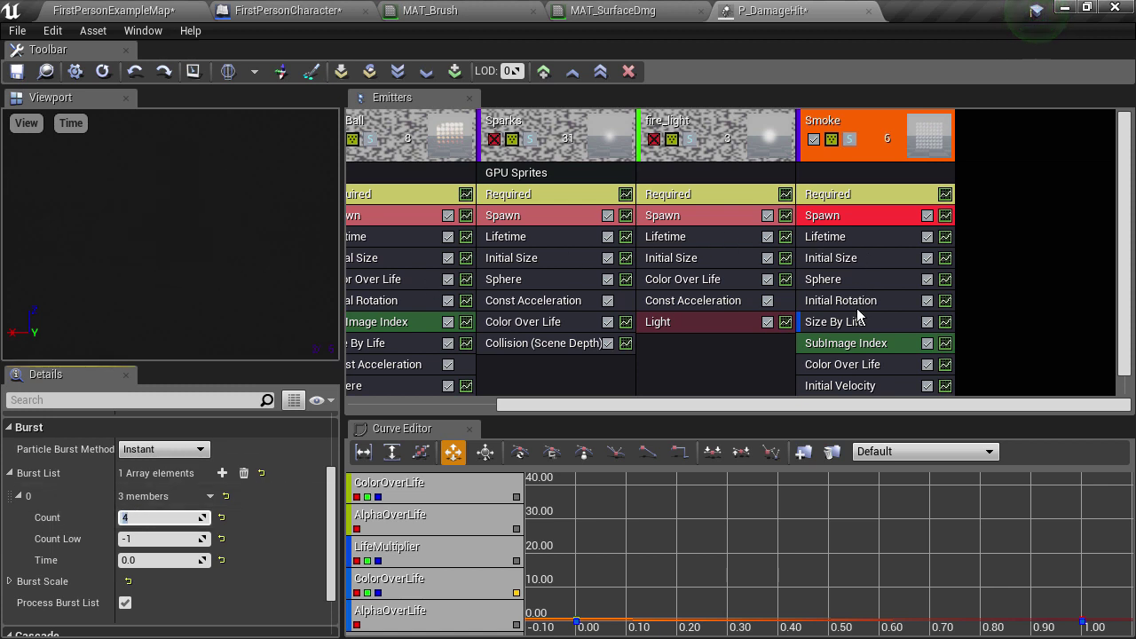
Set the Out Val of point 0 in the Smoke emitter's Color Over Life curve to R 0.5, G 0.5, B 0.5.
click(856, 363)
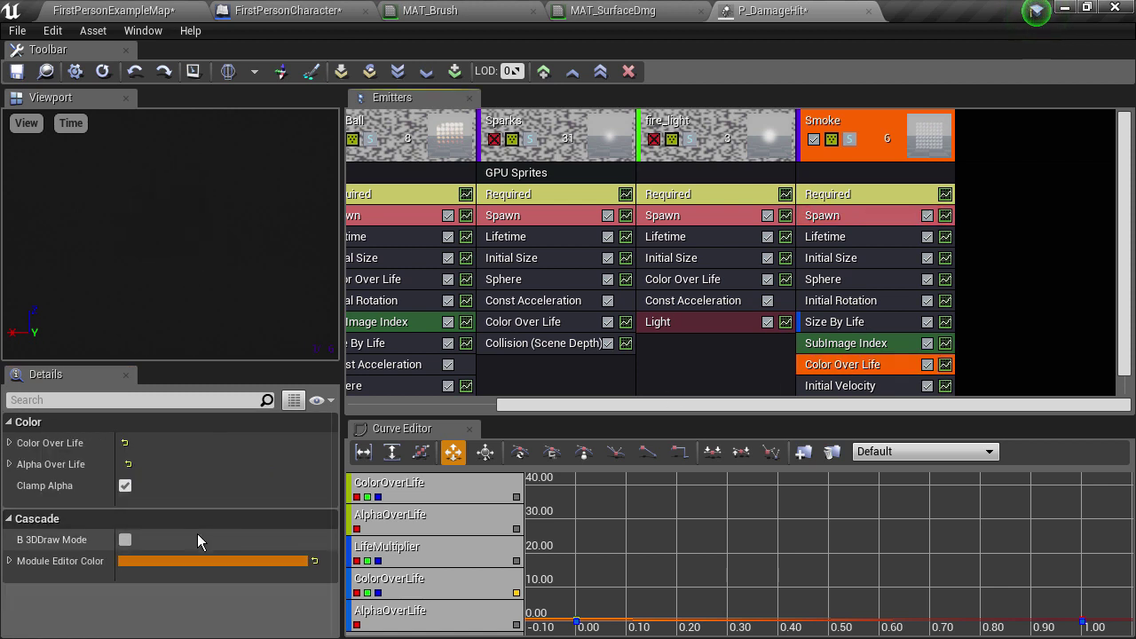
click(10, 443)
click(18, 464)
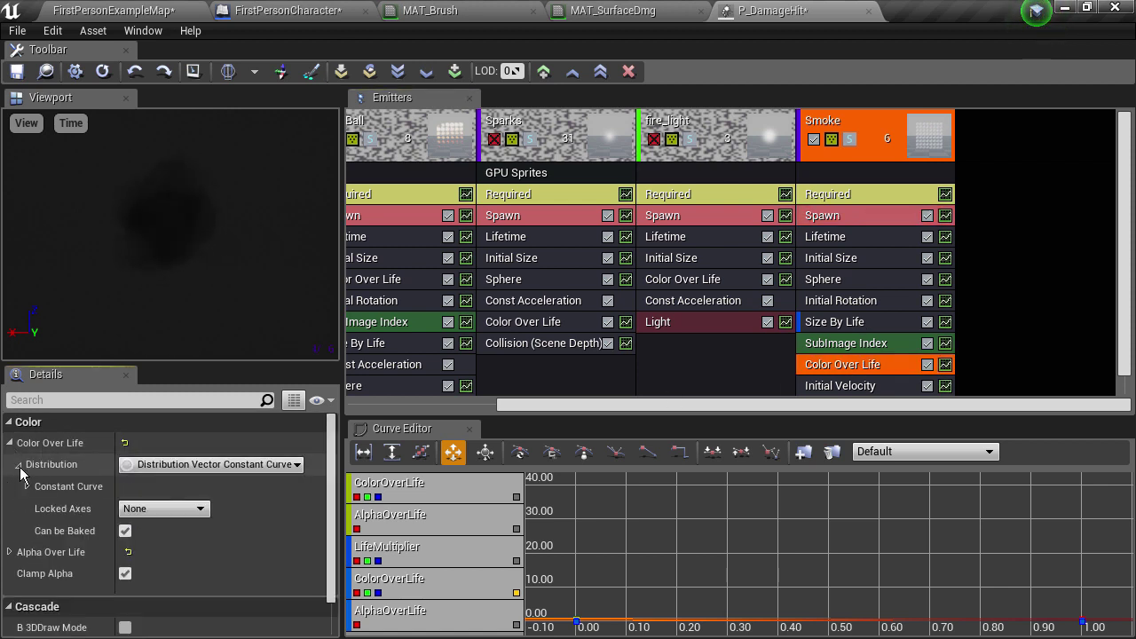
scroll(20, 466, down, 1)
click(26, 452)
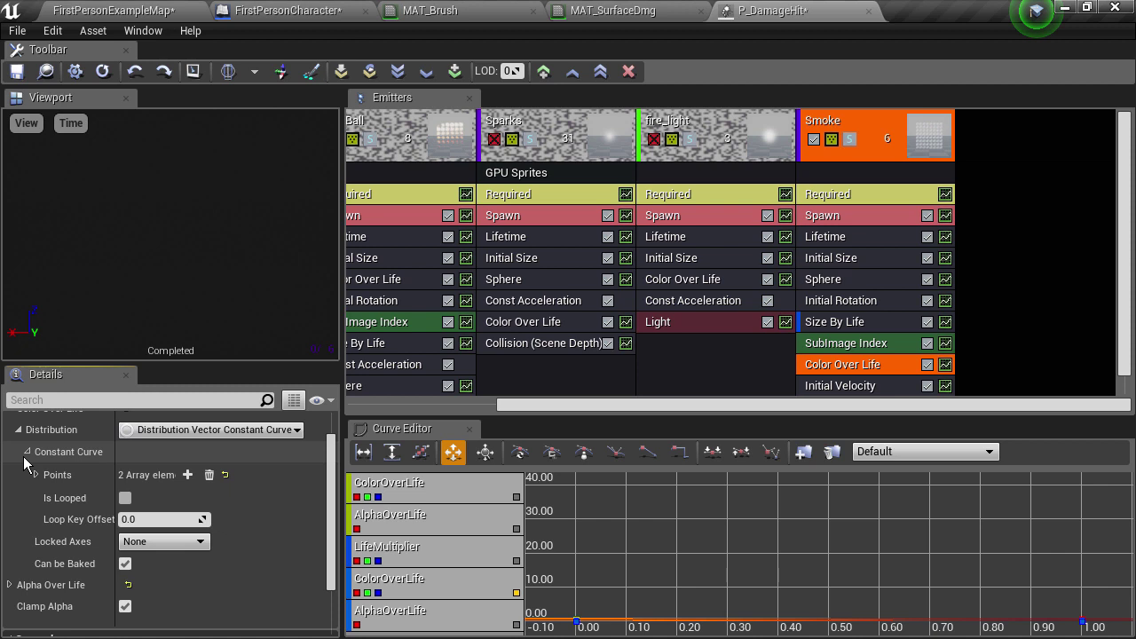
scroll(23, 456, down, 1)
scroll(28, 448, up, 1)
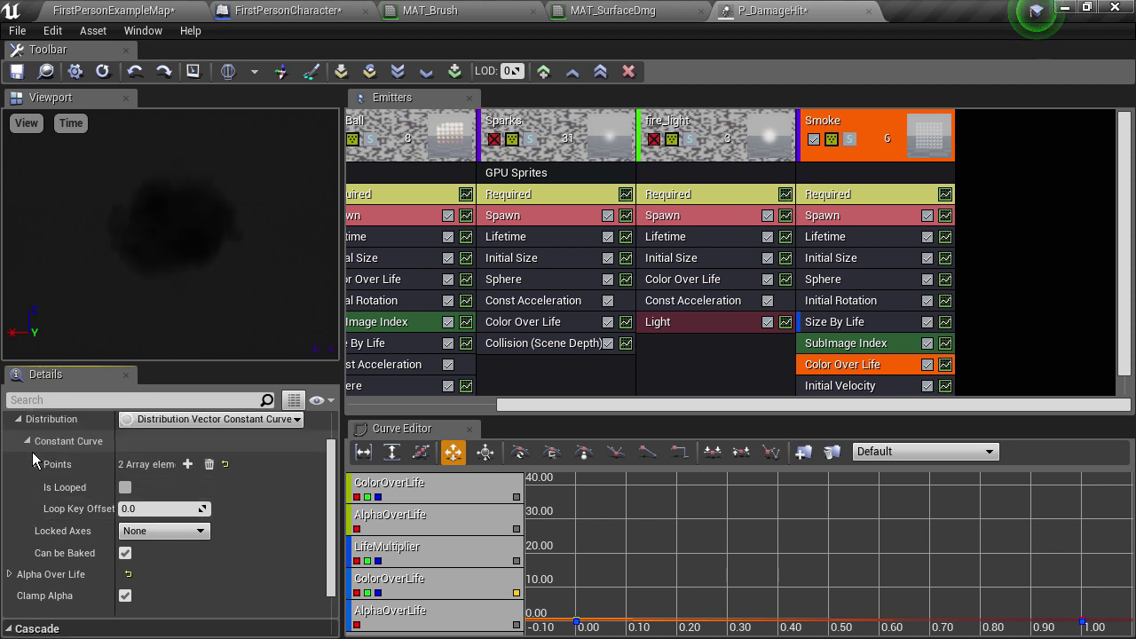
click(35, 463)
click(44, 488)
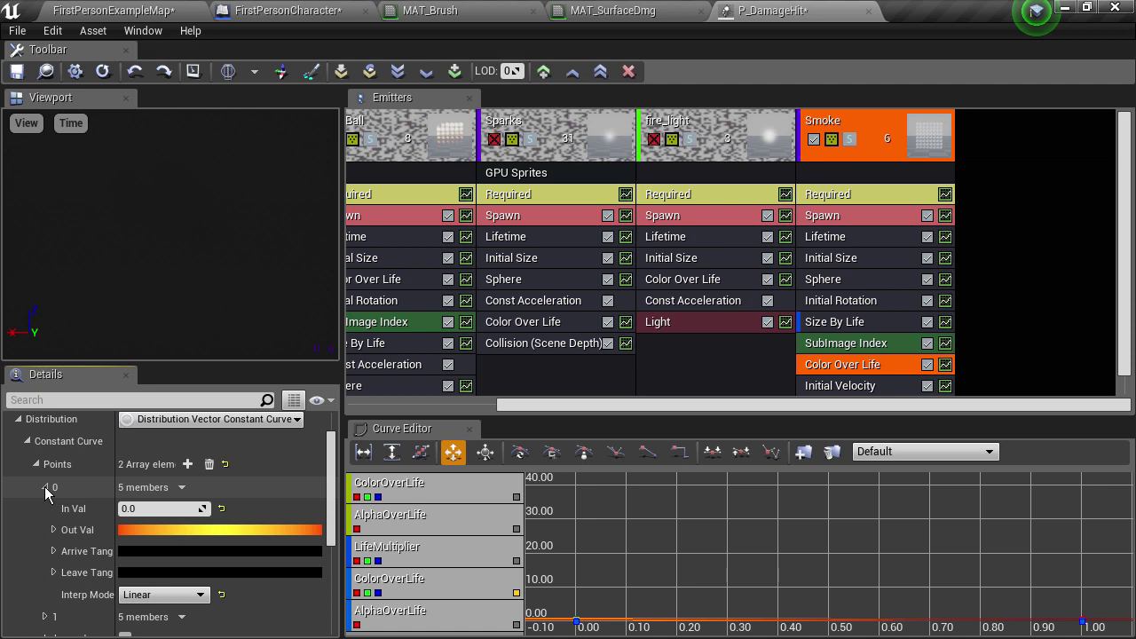
scroll(45, 486, down, 1)
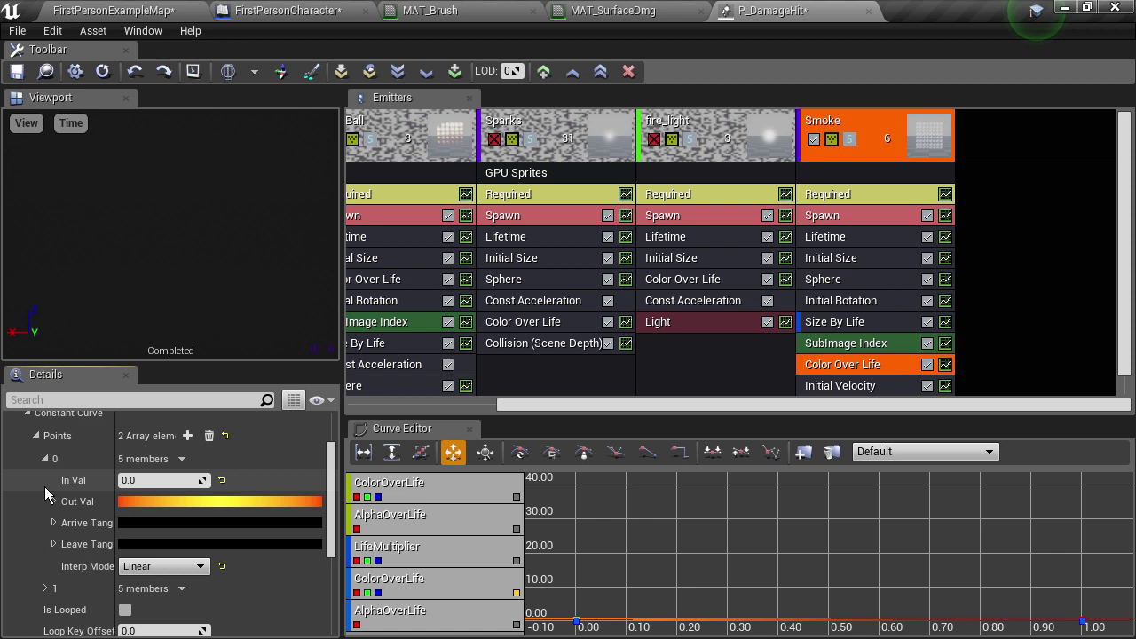
scroll(44, 487, down, 1)
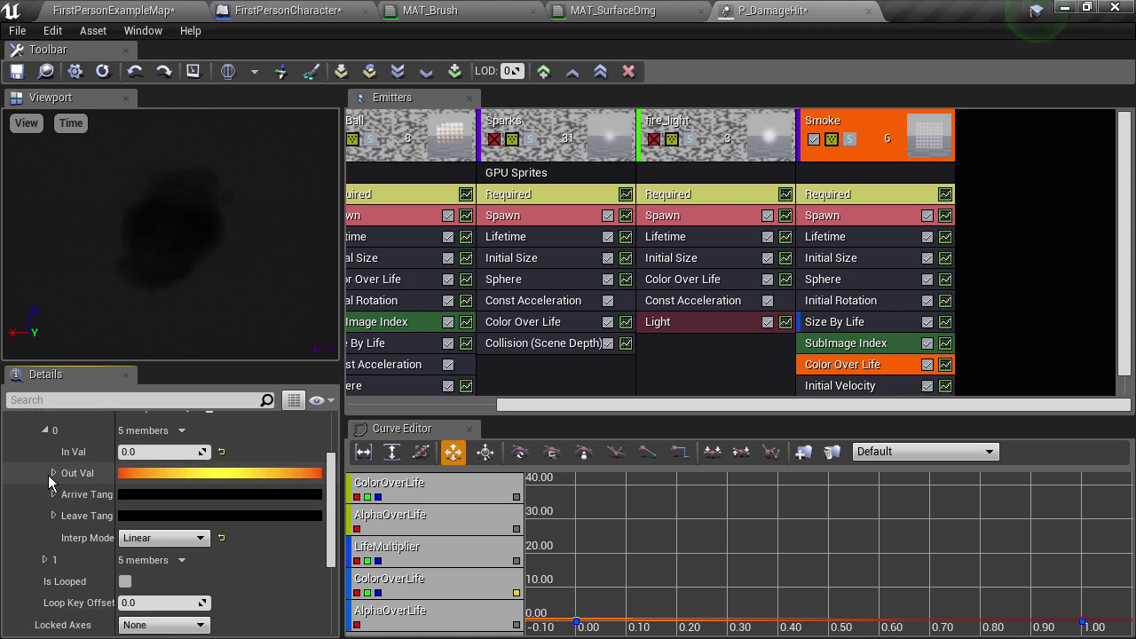
click(52, 473)
scroll(50, 473, down, 1)
click(136, 462)
text(.5)
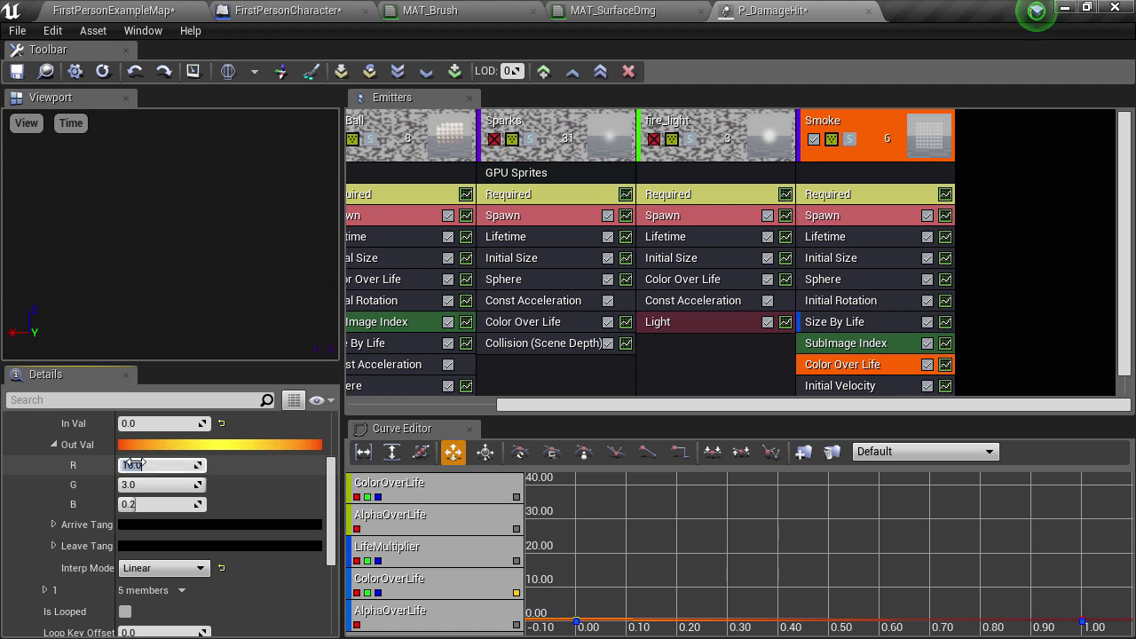
key(Tab)
text(.5)
key(Tab)
text(.5)
key(Return)
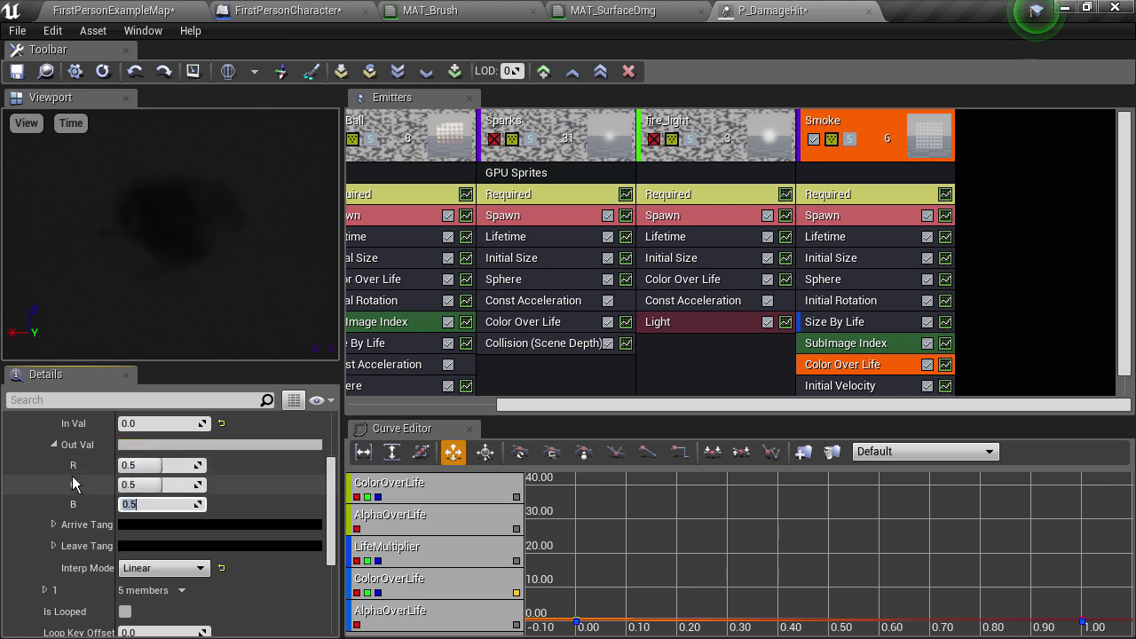
key(Return)
Set the Out Val of point 1 in the Smoke Color Over Life curve to R 0.3, G 0.3, B 0.3.
scroll(44, 473, down, 1)
click(44, 473)
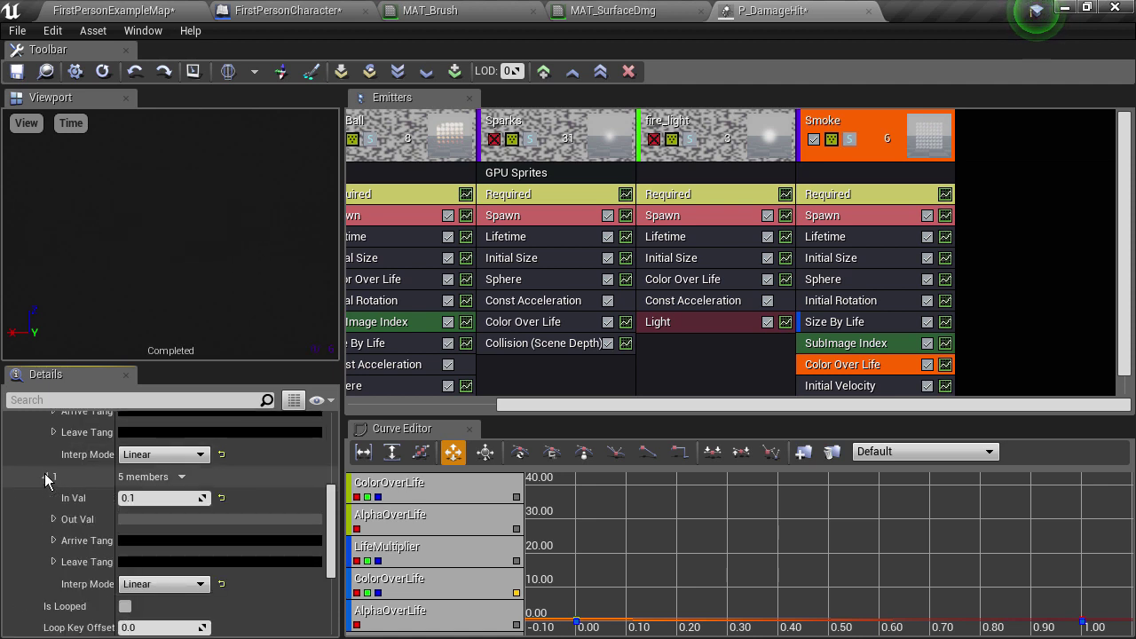
click(54, 519)
click(150, 537)
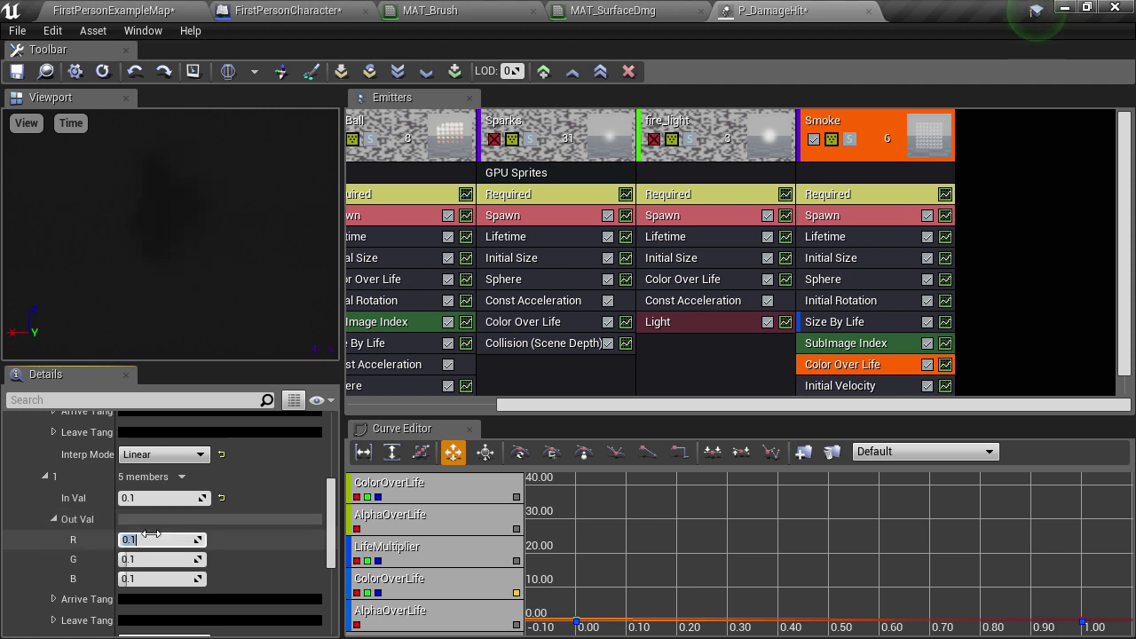
text(0.3)
key(Tab)
text(0.3)
key(Tab)
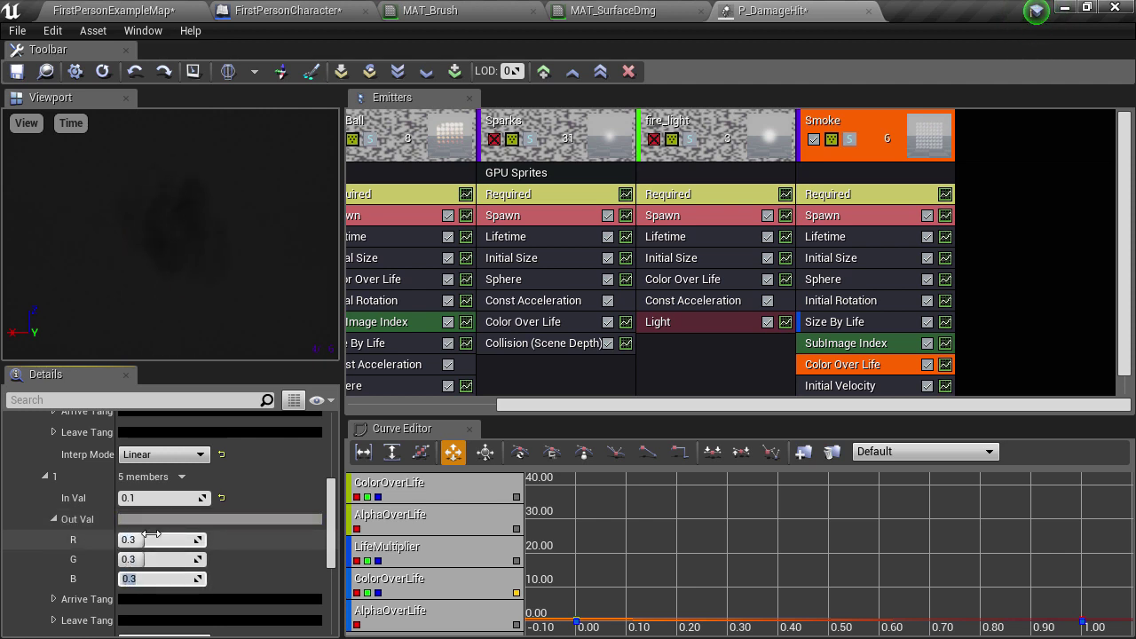
key(Return)
Set point 1 of Smoke's Alpha Over Life curve to In Val 0.01 and Out Val 0.5, and expand point 2.
scroll(88, 497, down, 2)
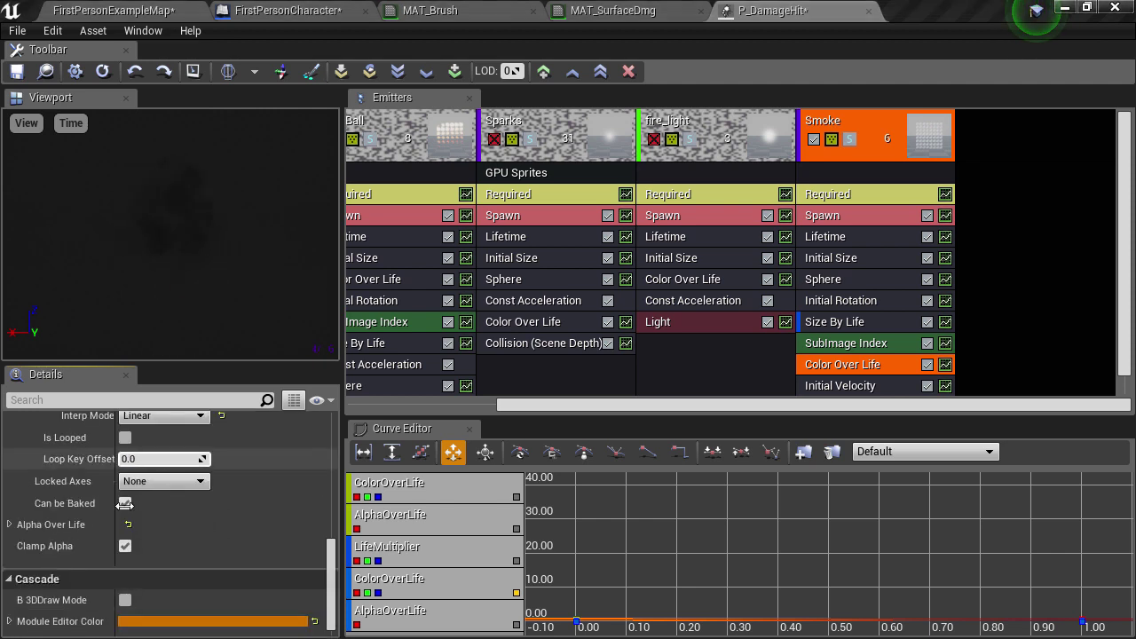
click(10, 525)
scroll(105, 470, down, 1)
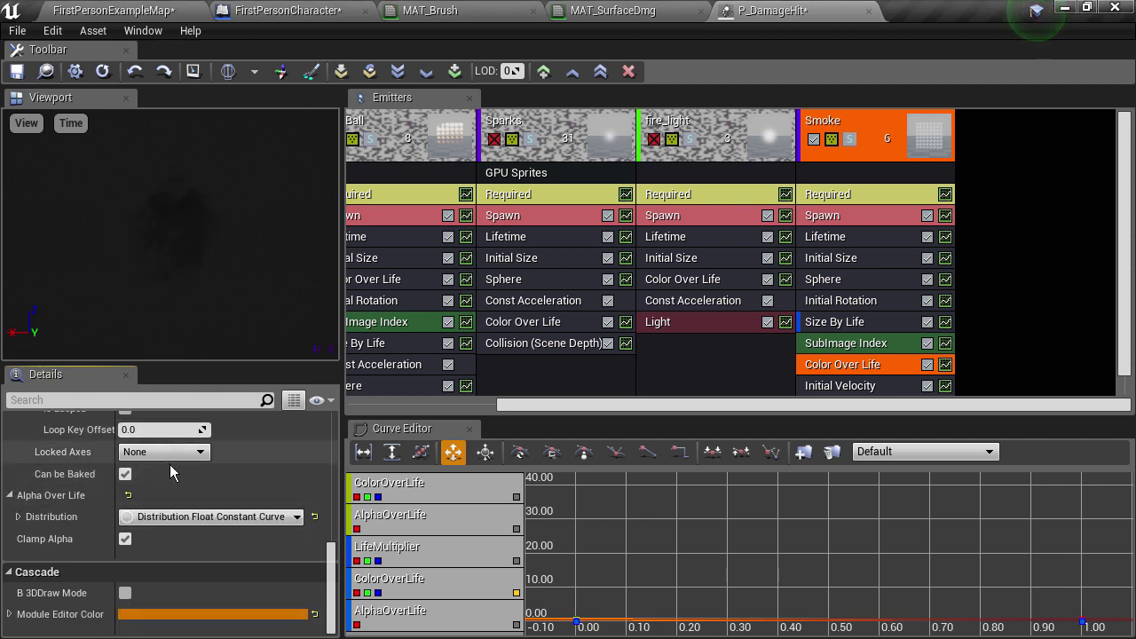
click(19, 517)
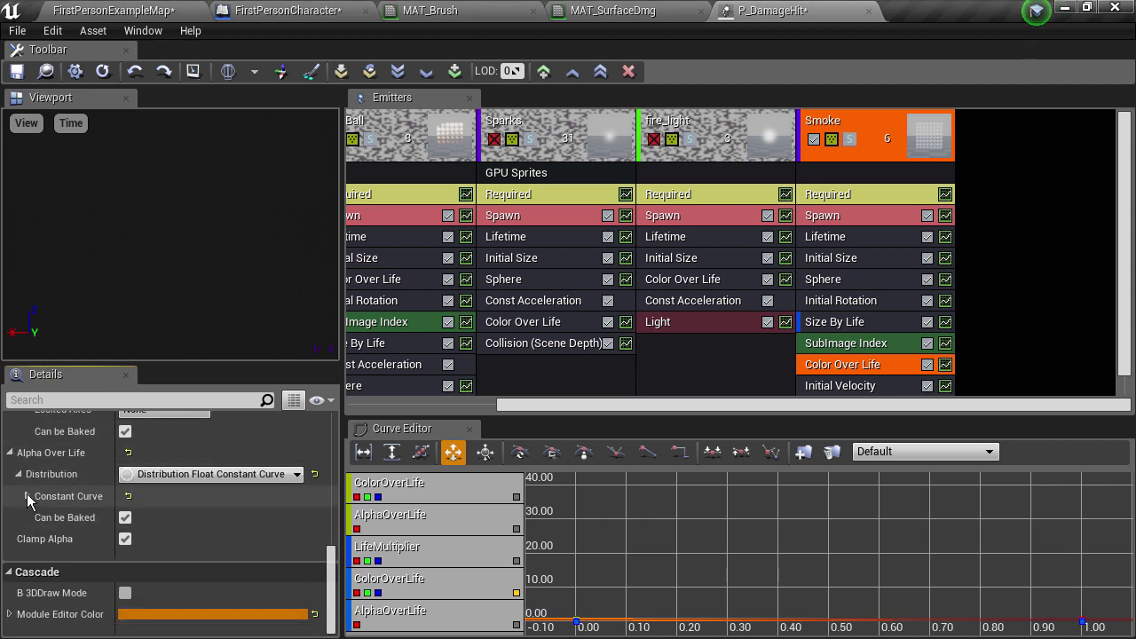
click(28, 510)
click(36, 514)
scroll(35, 522, down, 1)
click(45, 458)
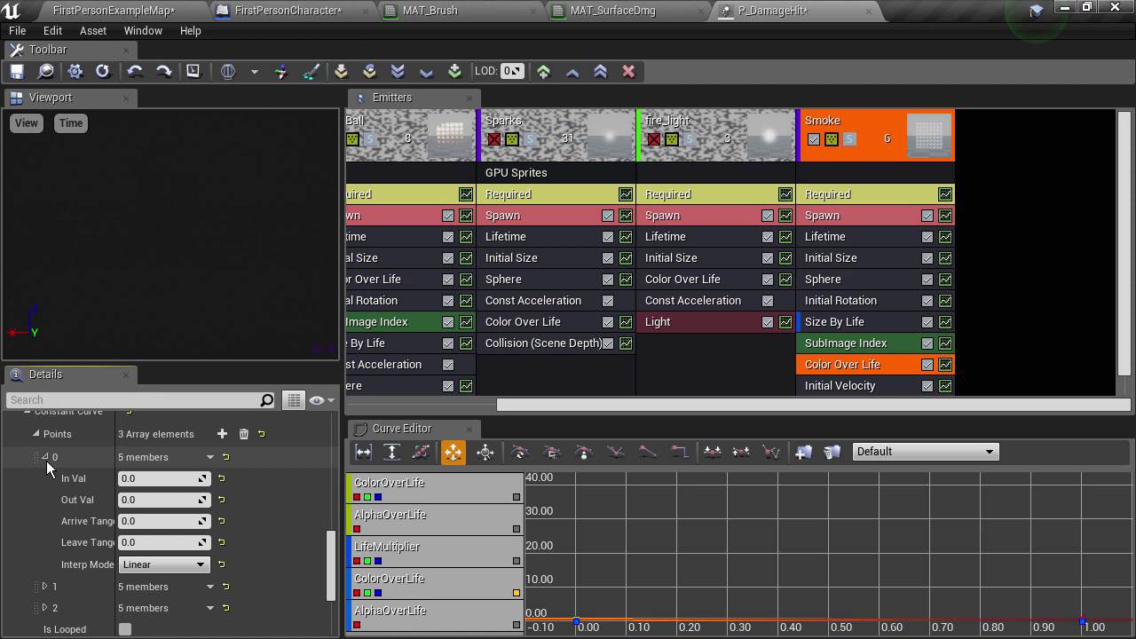
scroll(47, 461, down, 1)
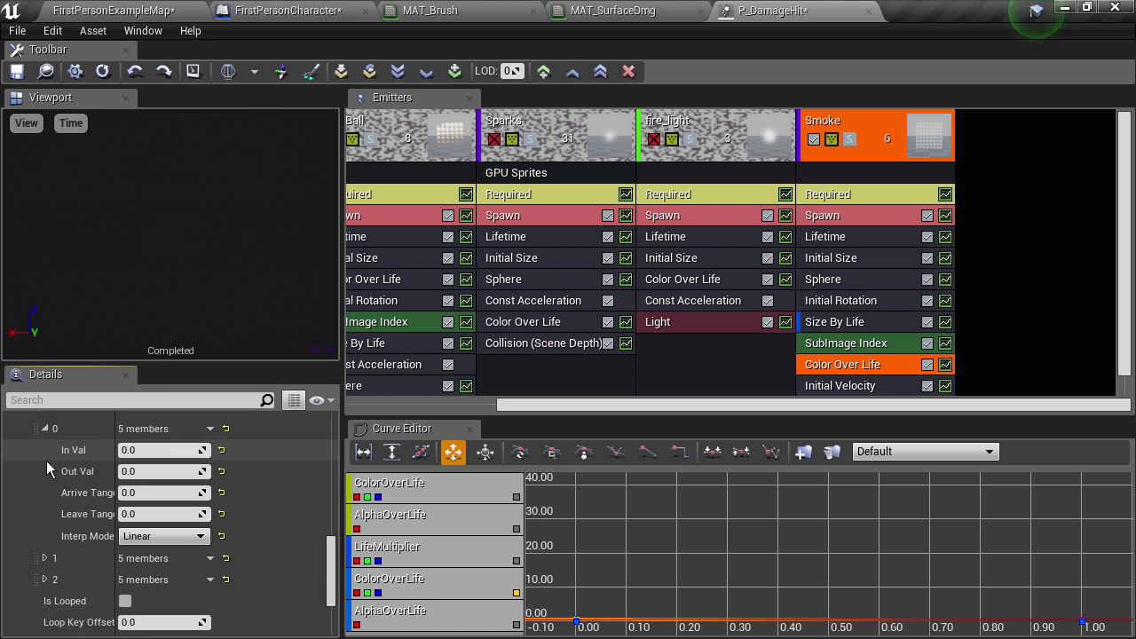
click(45, 559)
scroll(48, 552, down, 3)
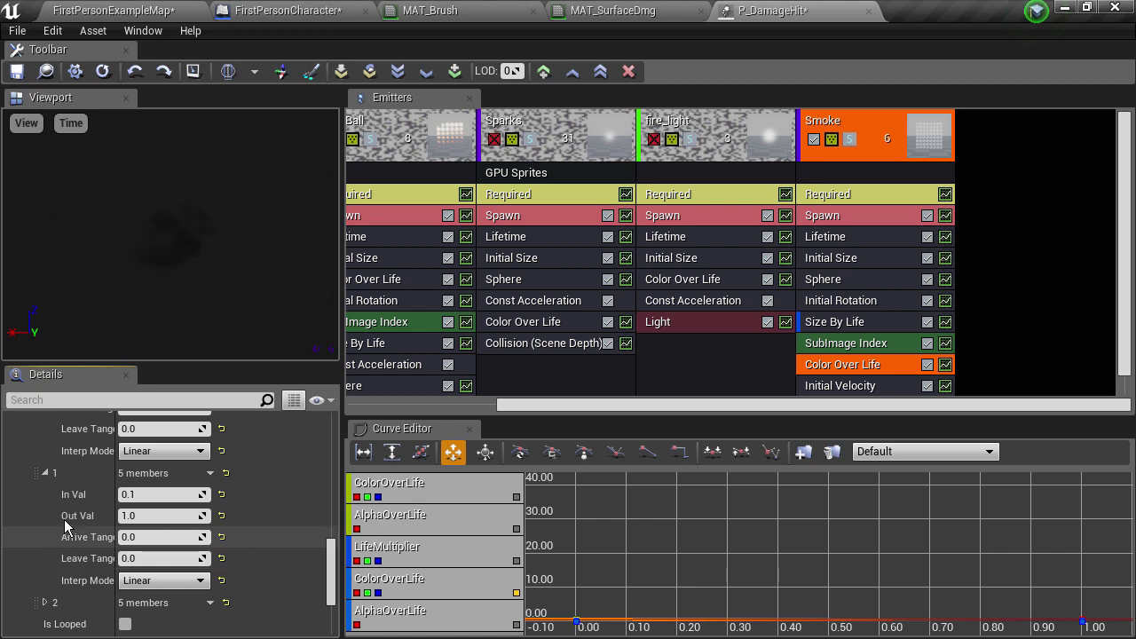
click(149, 493)
text(0.01)
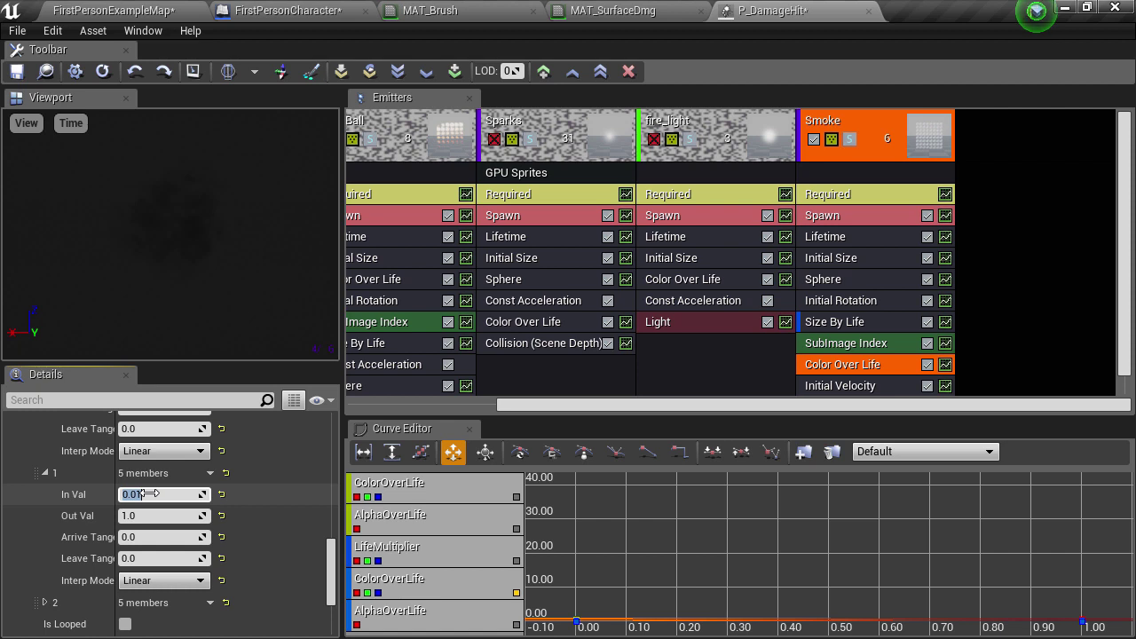
click(154, 515)
text(0.5)
key(Return)
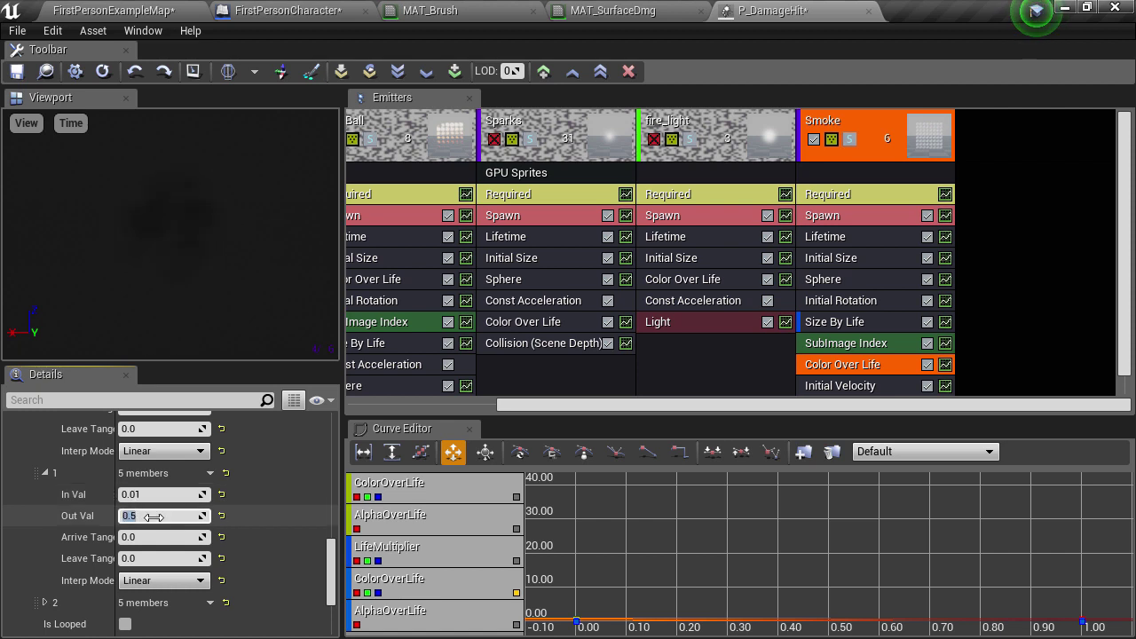
scroll(53, 524, down, 3)
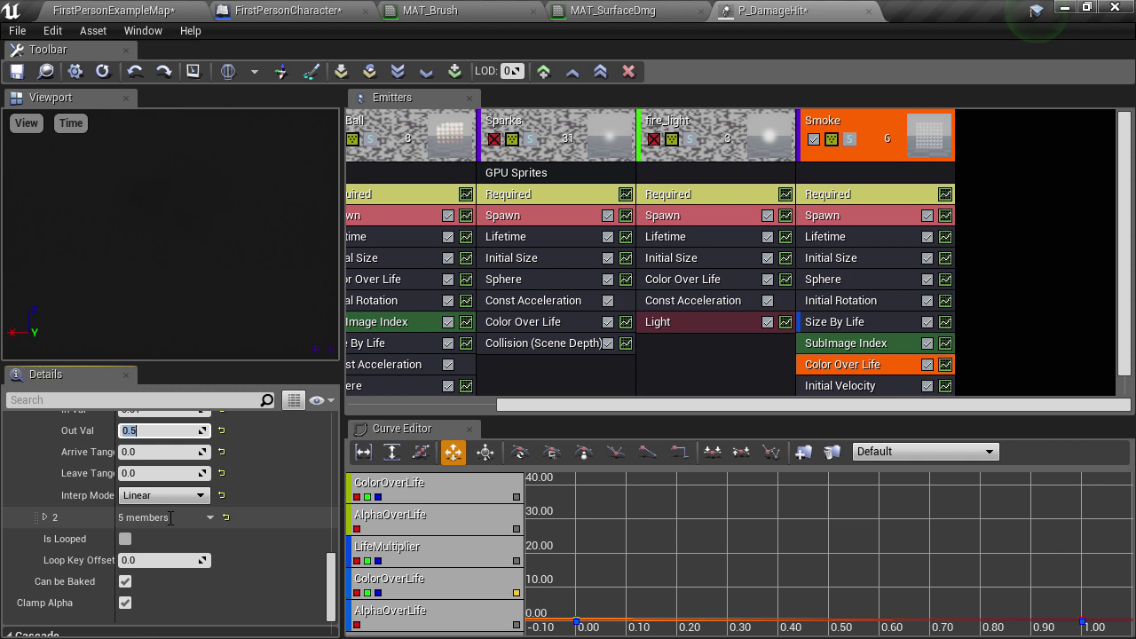
click(46, 519)
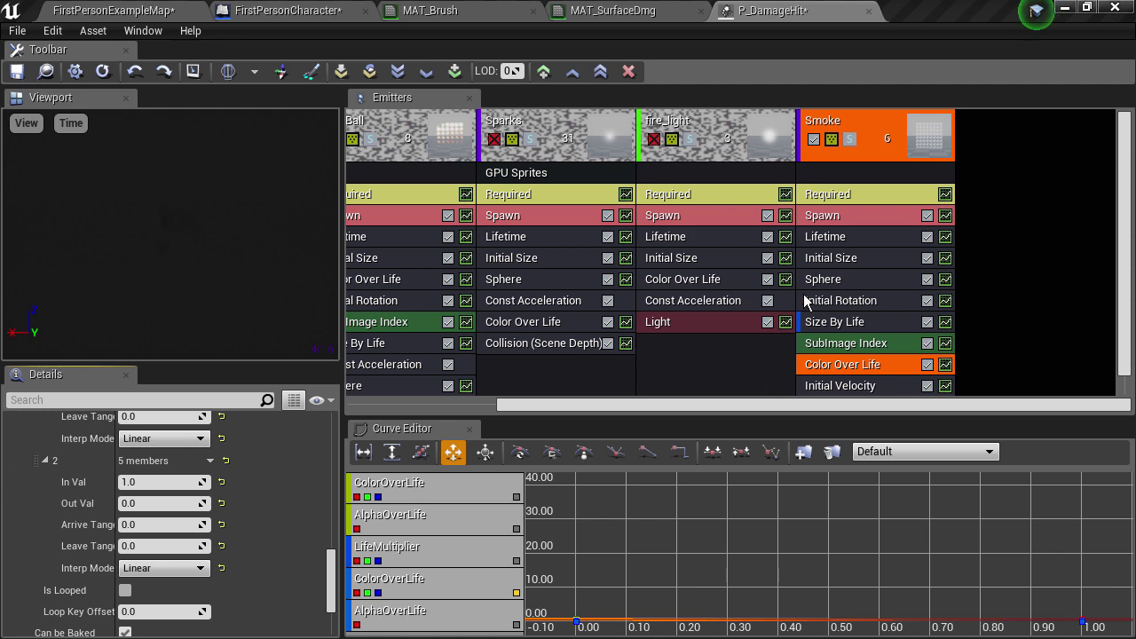
Set the minimum of the Smoke emitter's Lifetime distribution to 1.0.
click(849, 237)
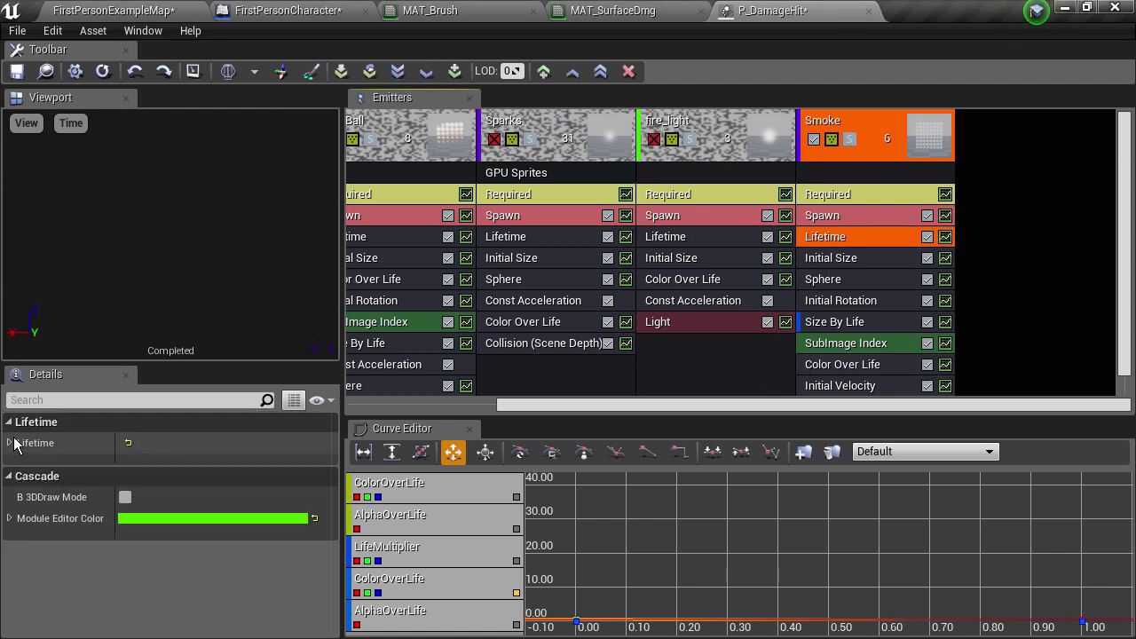
click(9, 442)
click(17, 464)
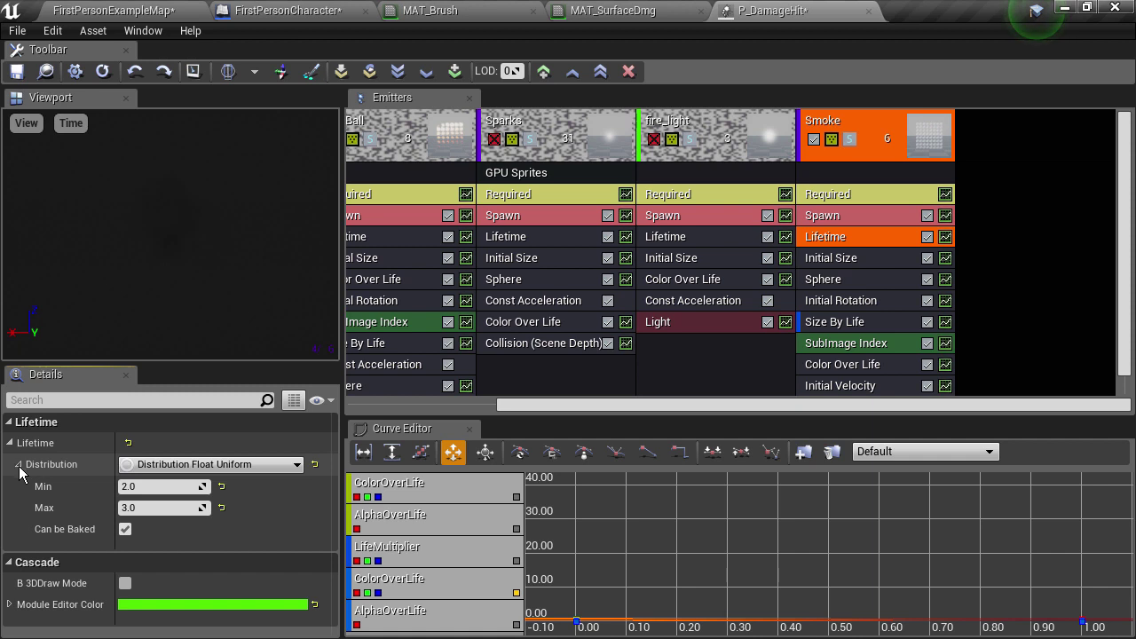
click(154, 486)
text(1)
key(Return)
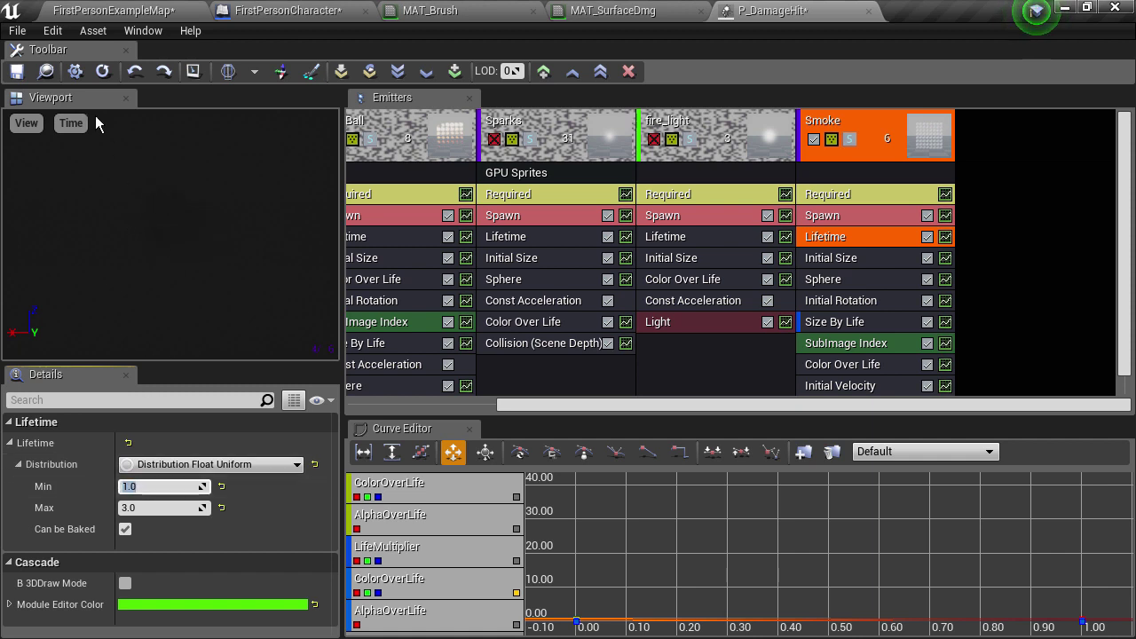
Playtest FirstPersonExampleMap and shoot the large square wall repeatedly to check the smoke at the hits, ending the preview.
click(124, 10)
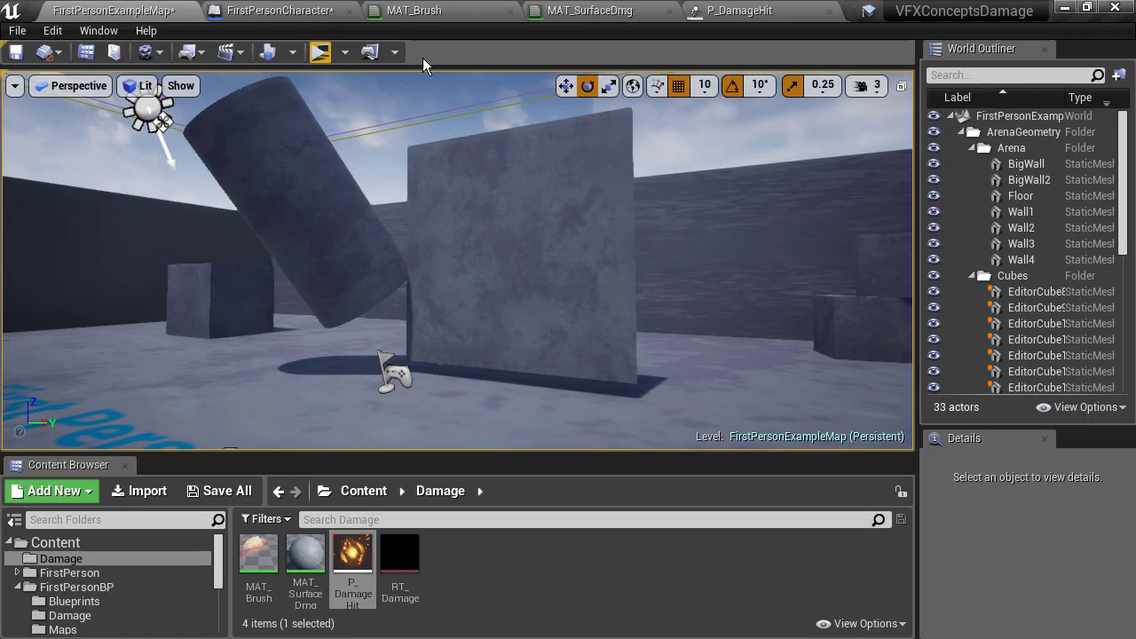
click(320, 51)
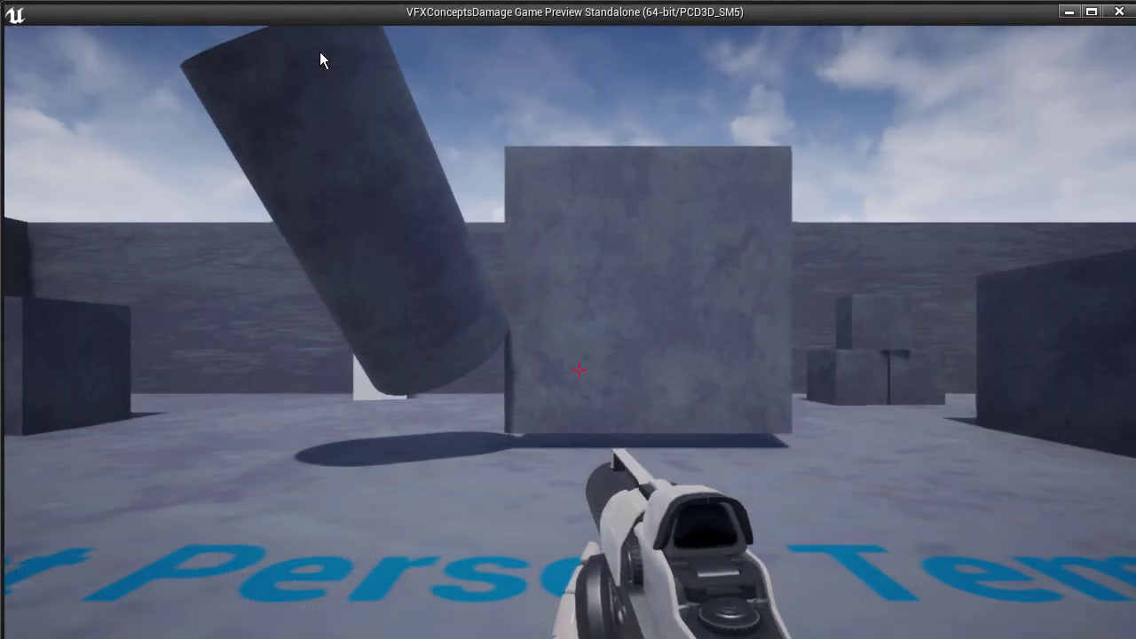
click(579, 370)
click(579, 370)
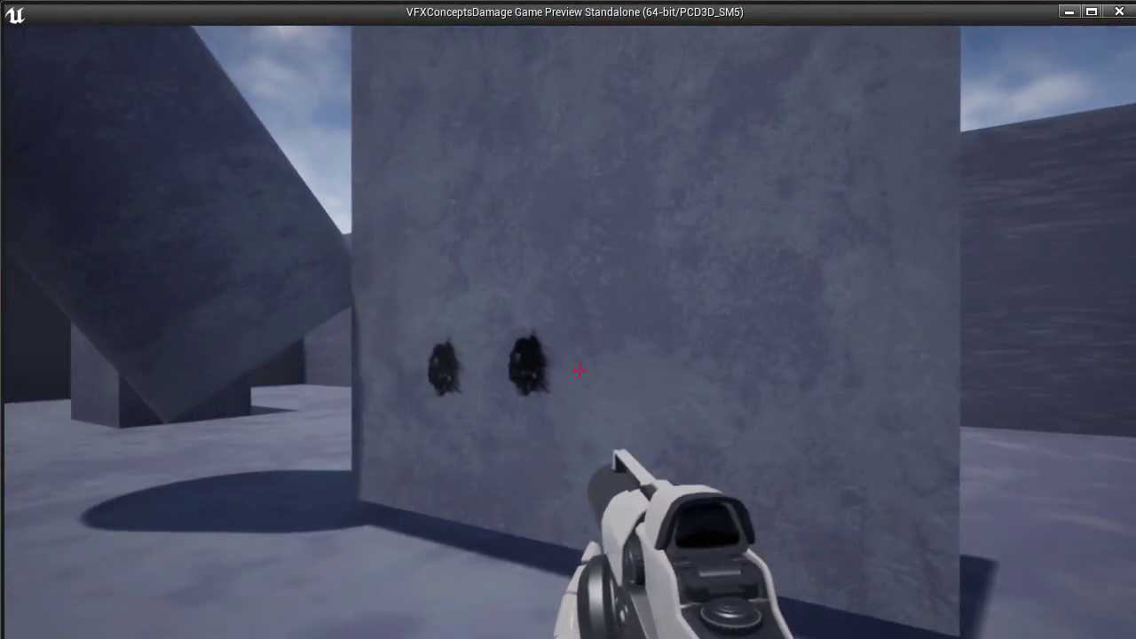
click(579, 371)
click(578, 370)
click(579, 371)
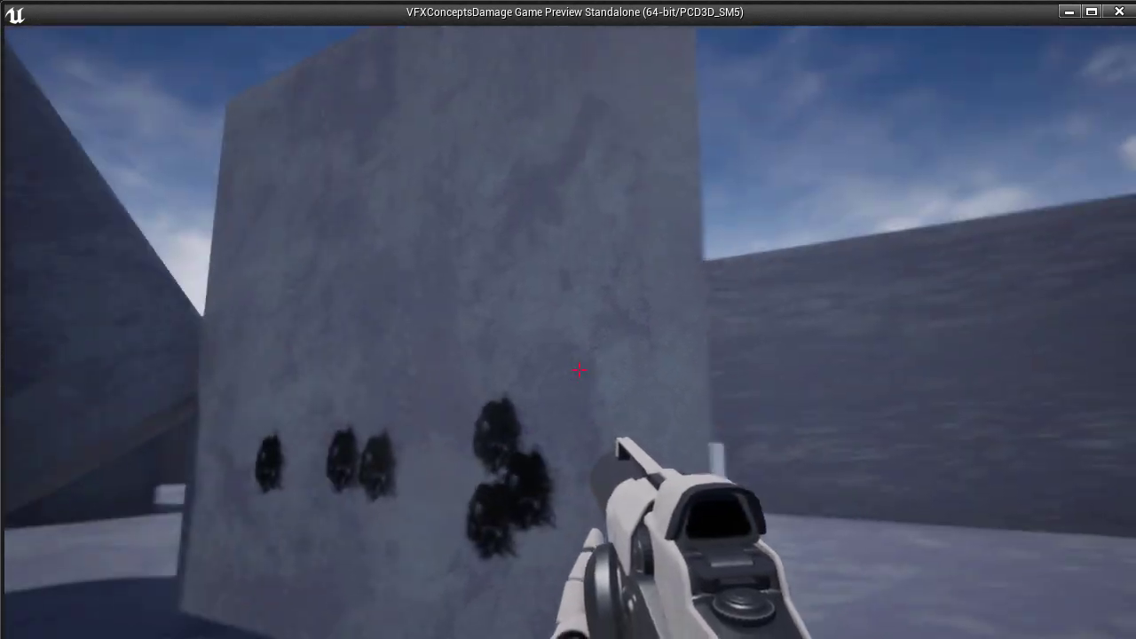
click(579, 370)
click(579, 371)
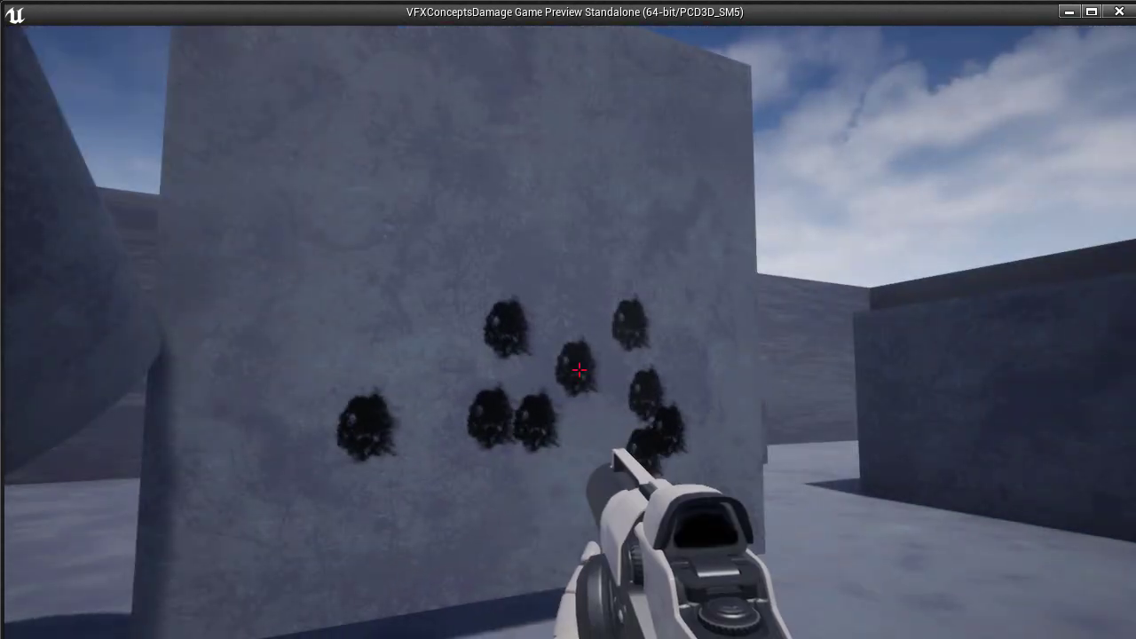
key(Escape)
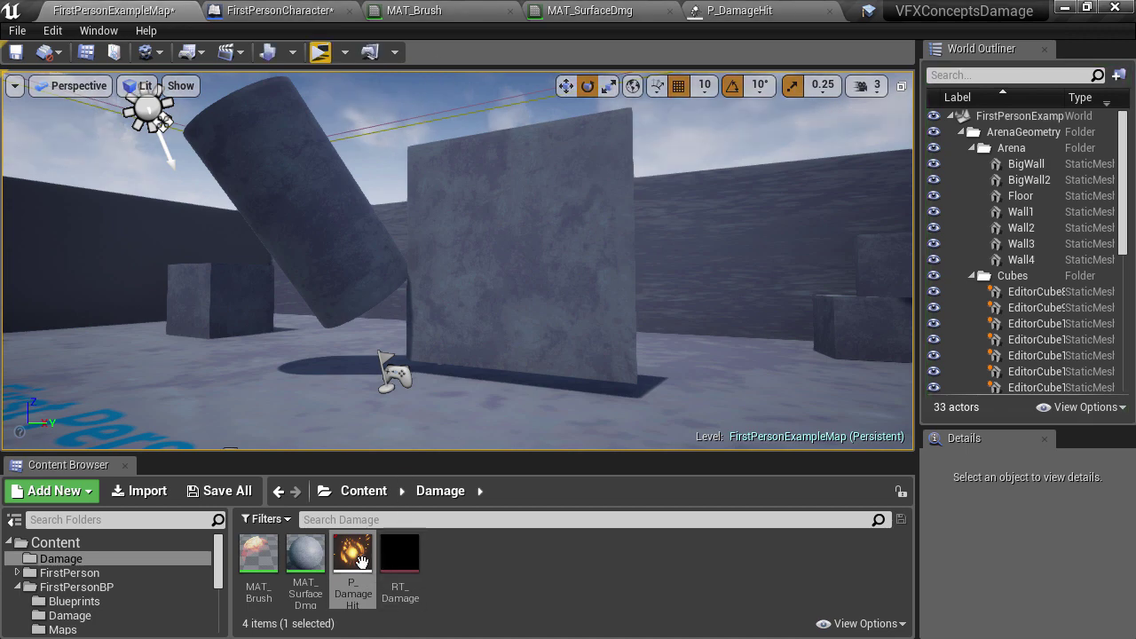
Open the M_smoke_subUV material used by the Smoke emitter's Required module in P_DamageHit.
double_click(360, 564)
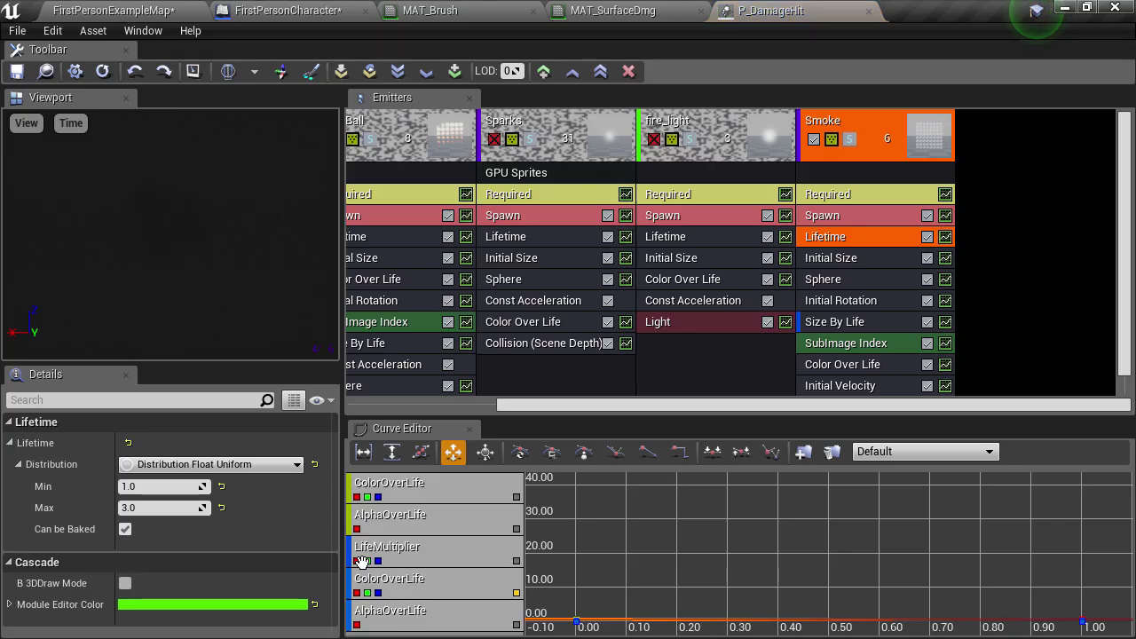
click(894, 174)
click(892, 194)
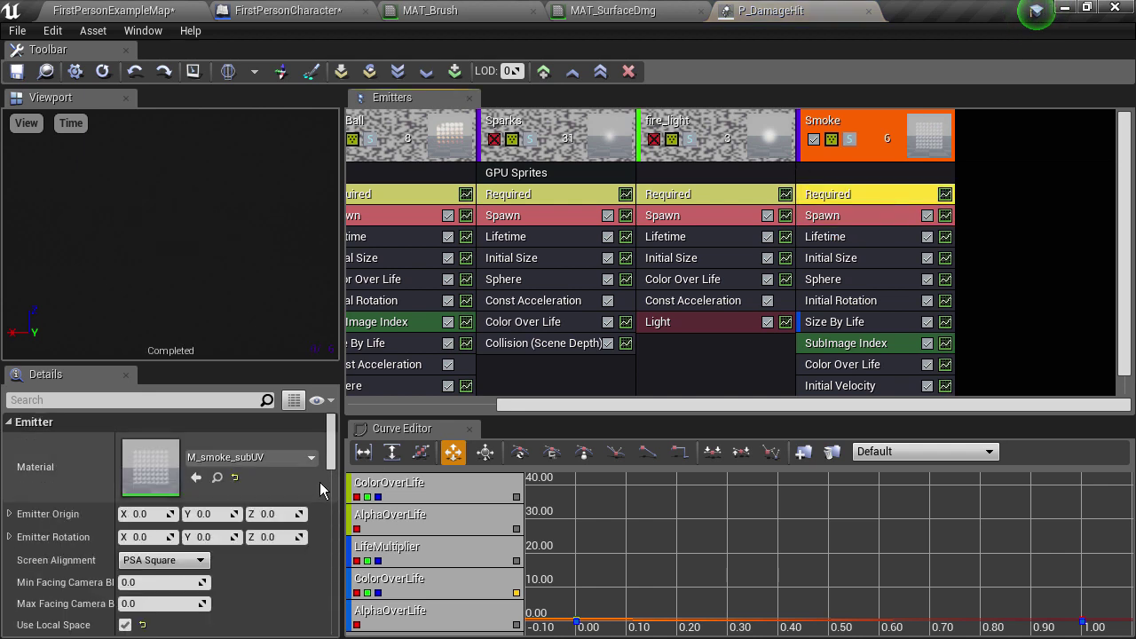
double_click(148, 458)
Set the Depth Fade node's Fade Distance Default to 50 in M_smoke_subUV and save the material.
right_drag(494, 431, 753, 405)
click(751, 403)
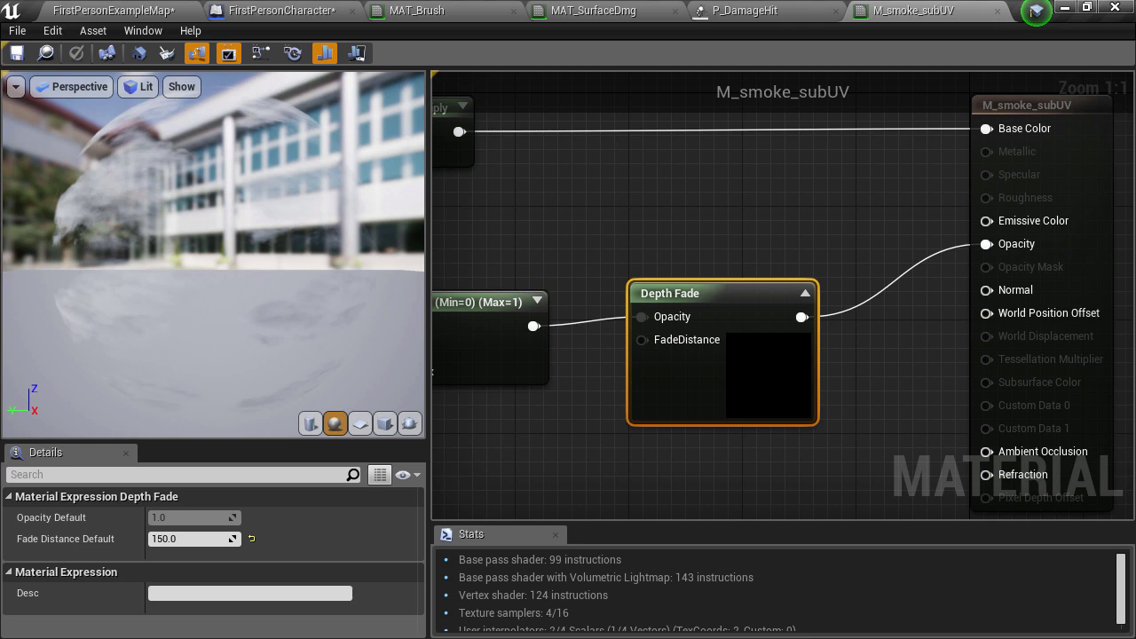
right_drag(729, 450, 758, 386)
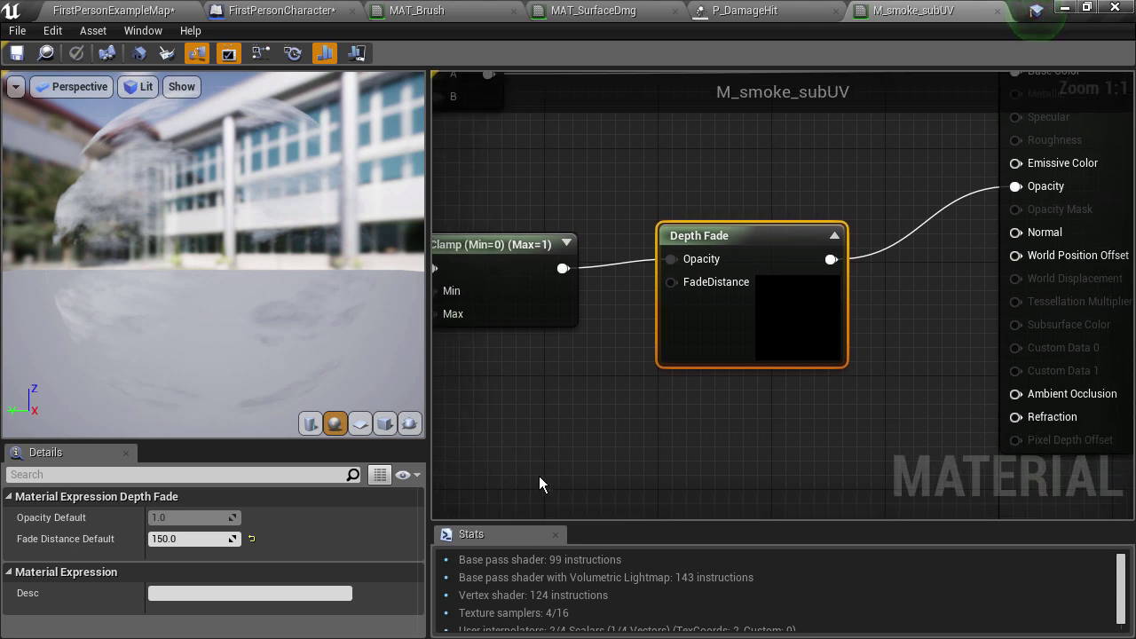
click(196, 537)
text(50)
key(Return)
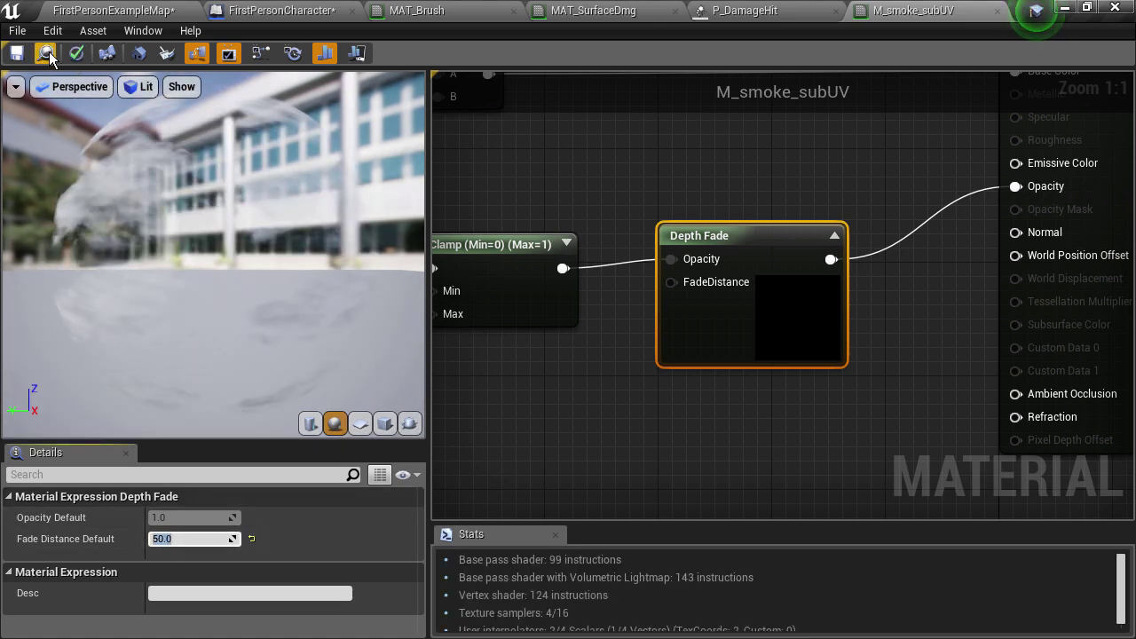
click(20, 55)
key(ctrl+s)
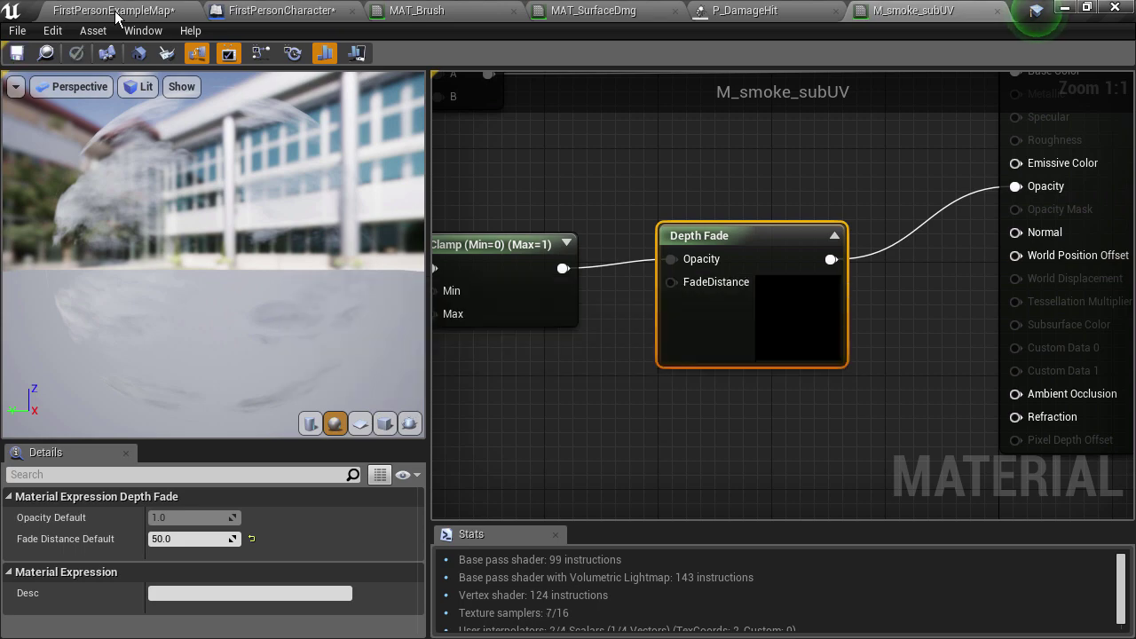
Playtest the level and shoot the wall from several positions to check the smoke with the shorter depth fade, ending the preview.
click(116, 12)
click(320, 52)
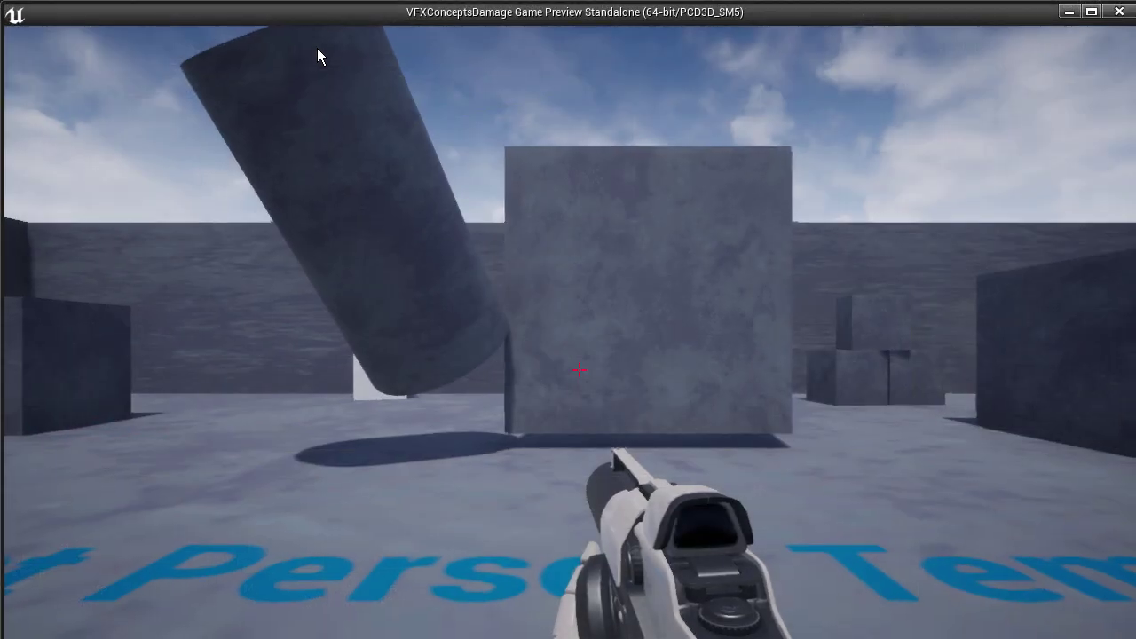
click(576, 370)
click(579, 371)
click(579, 370)
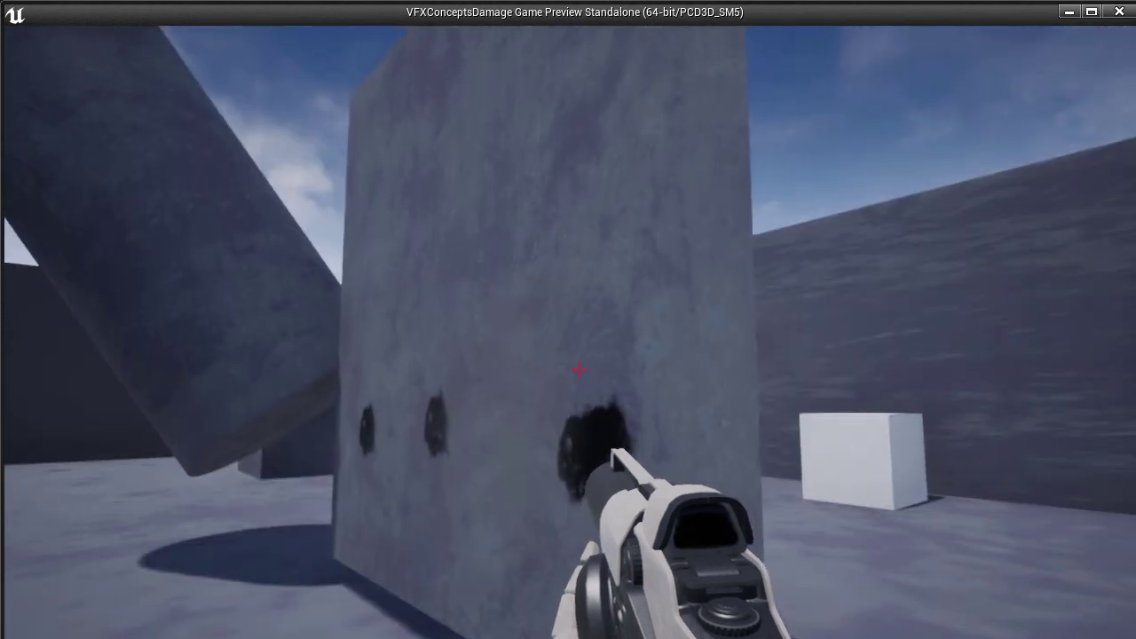
key(a)
click(578, 370)
key(s)
click(579, 371)
click(579, 371)
click(578, 370)
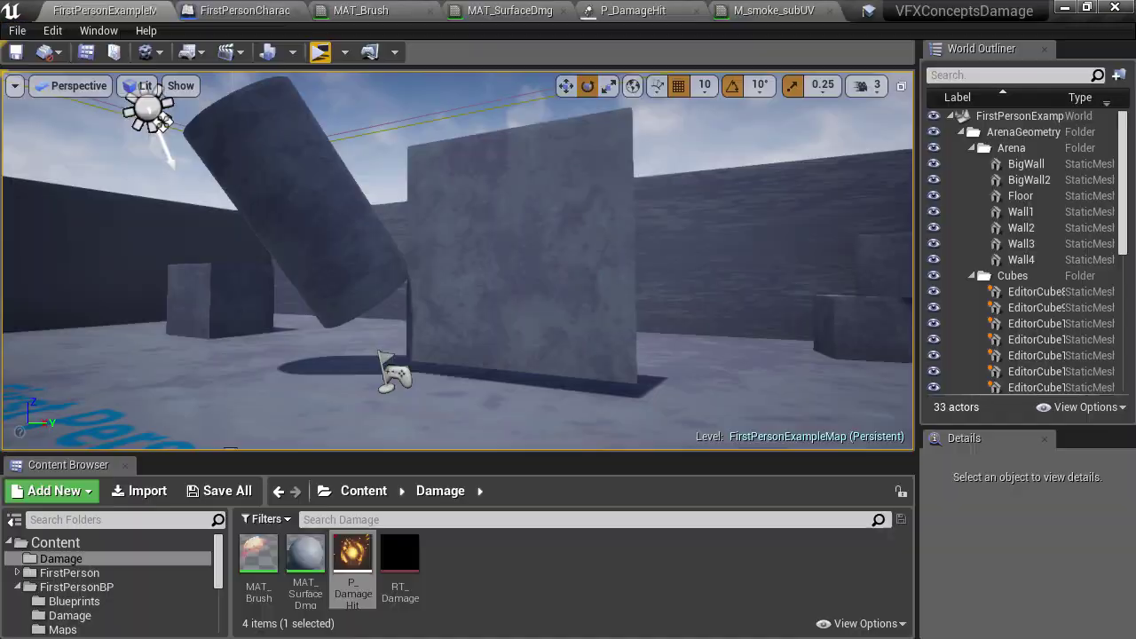
key(Escape)
Set the Out Val of point 1 in the Smoke emitter's Alpha Over Life curve to 0.8 and save P_DamageHit.
double_click(357, 567)
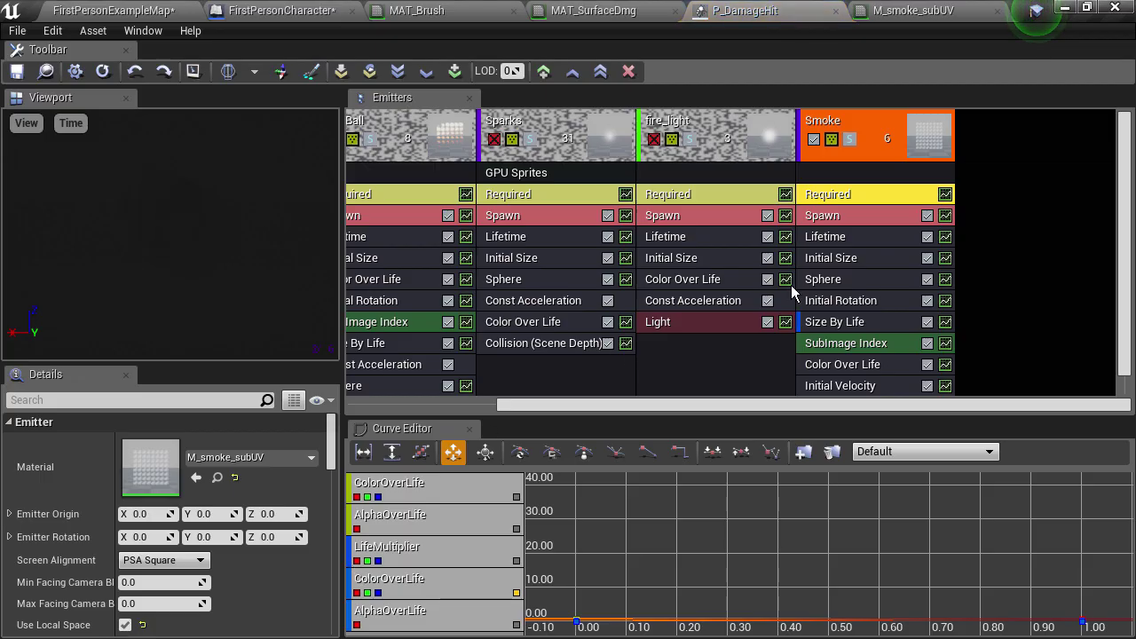
click(846, 364)
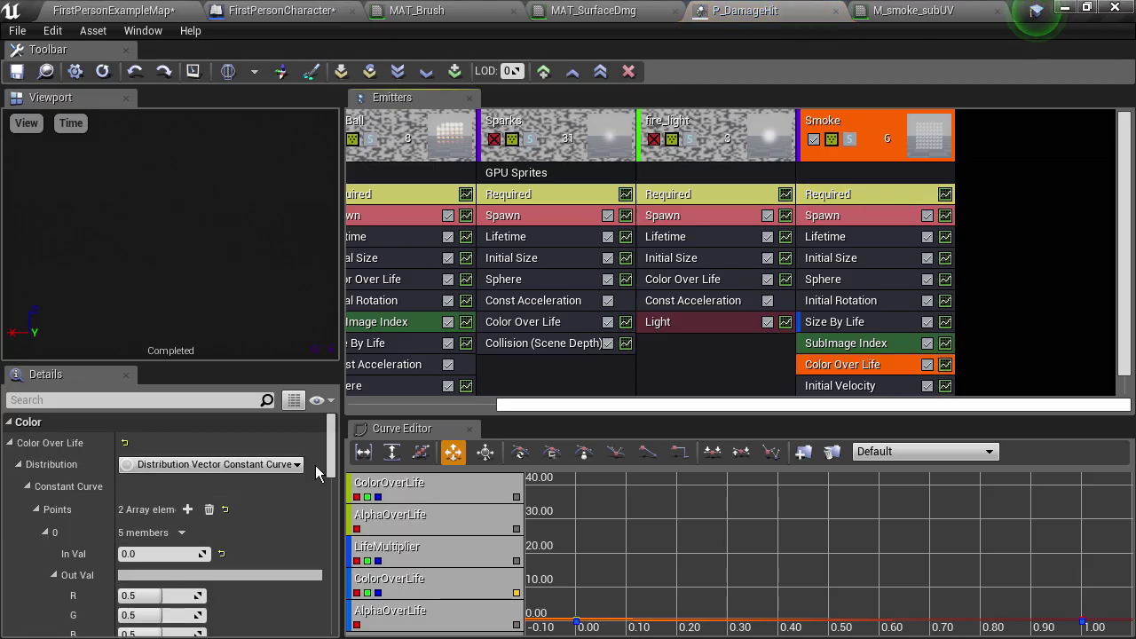
click(17, 464)
scroll(71, 520, down, 6)
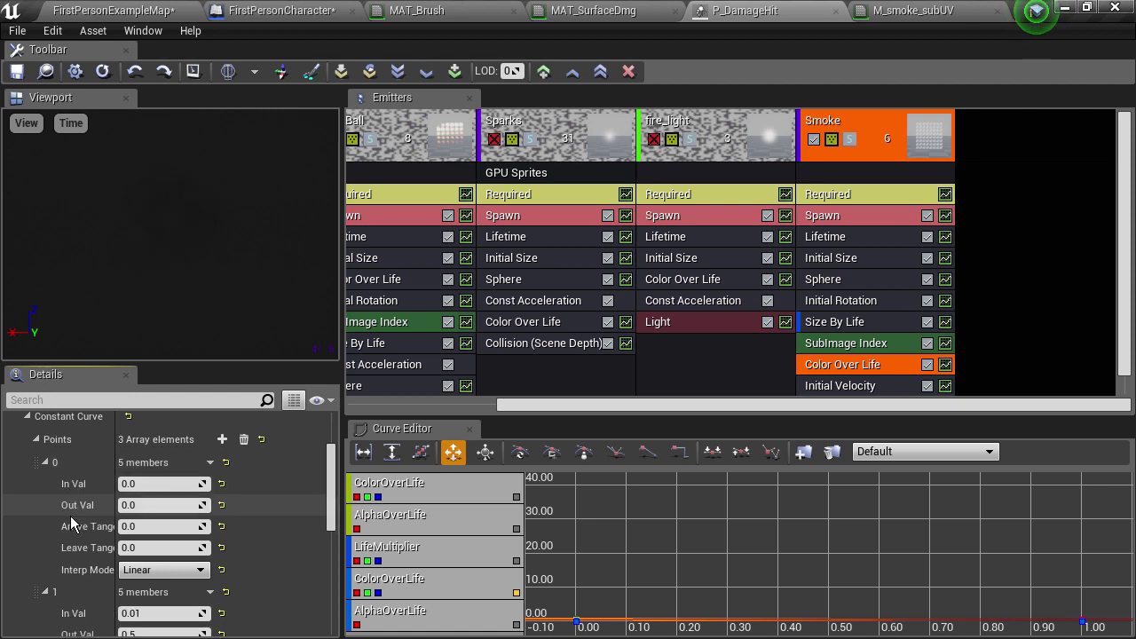
click(147, 551)
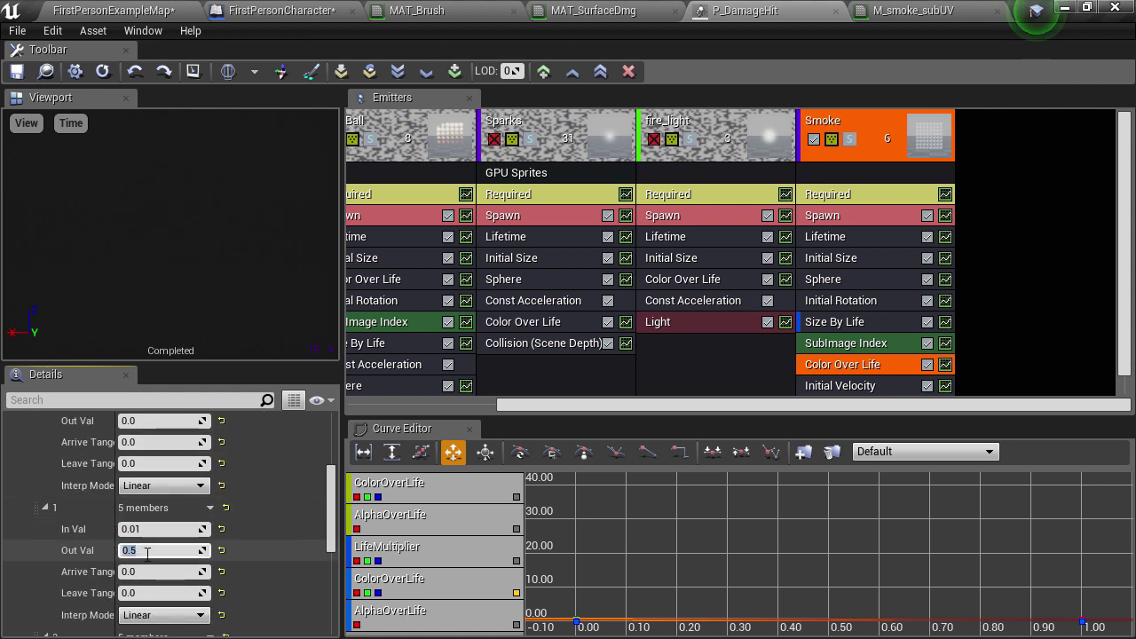
text(0.8)
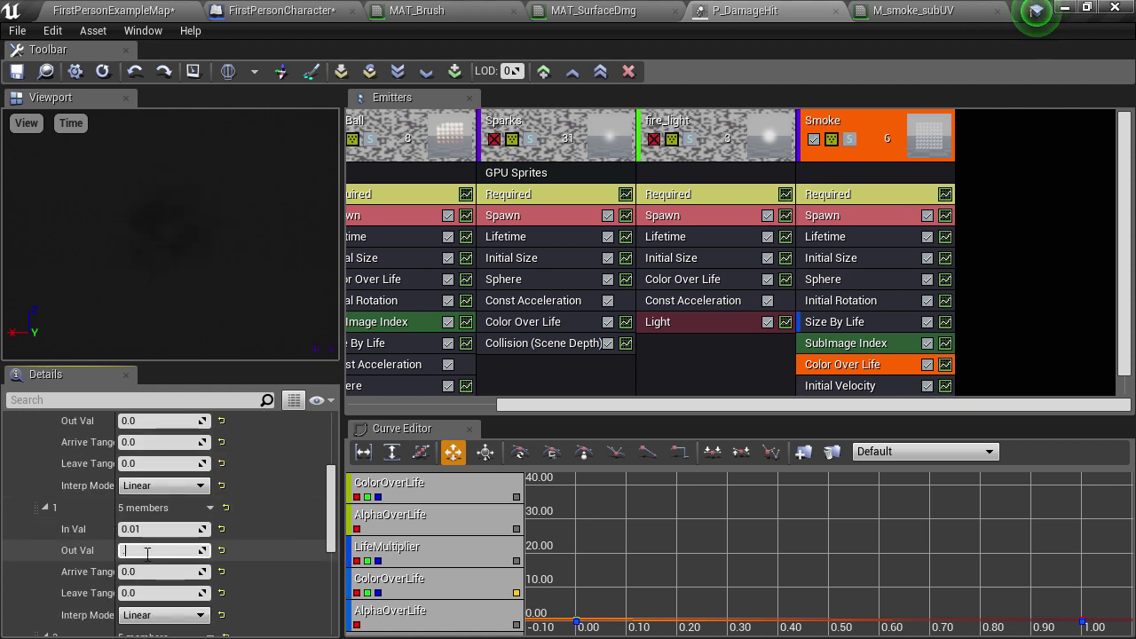
key(Return)
click(16, 71)
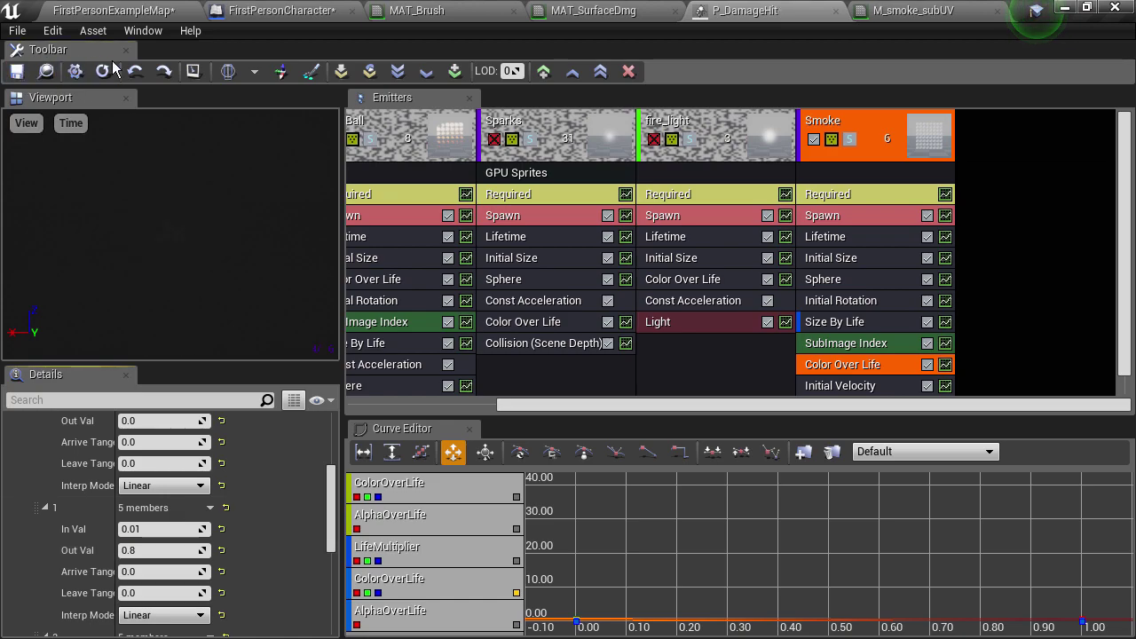
Playtest the level, shooting the wall and tilted cylinder from different angles to check the denser smoke, ending the preview.
click(146, 13)
click(323, 51)
click(579, 369)
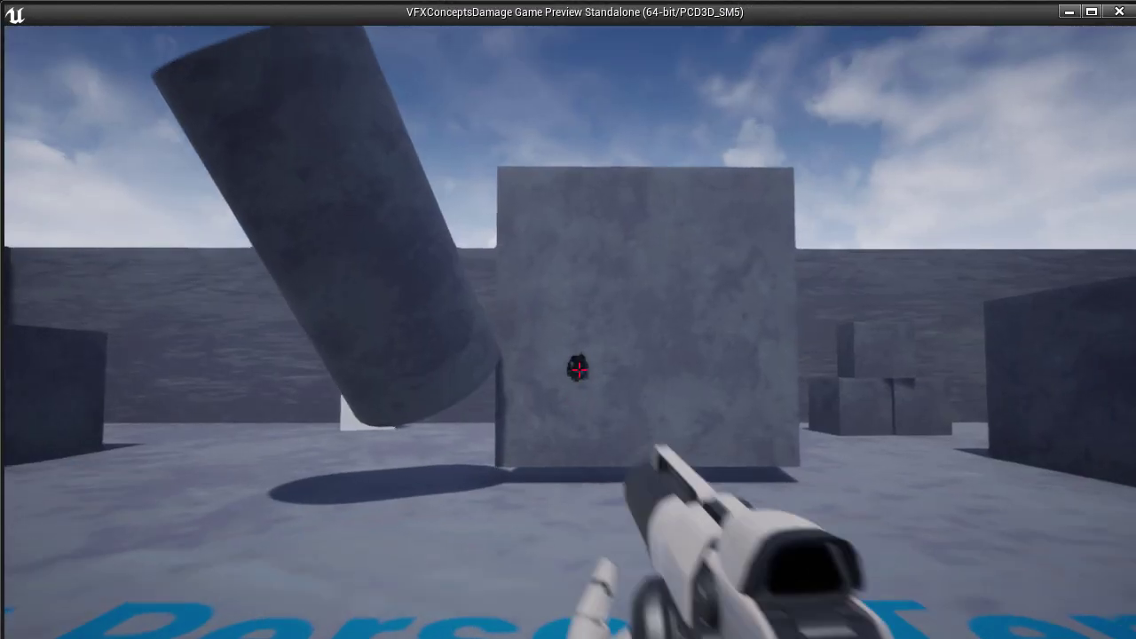
key(w)
click(579, 370)
key(d)
click(579, 369)
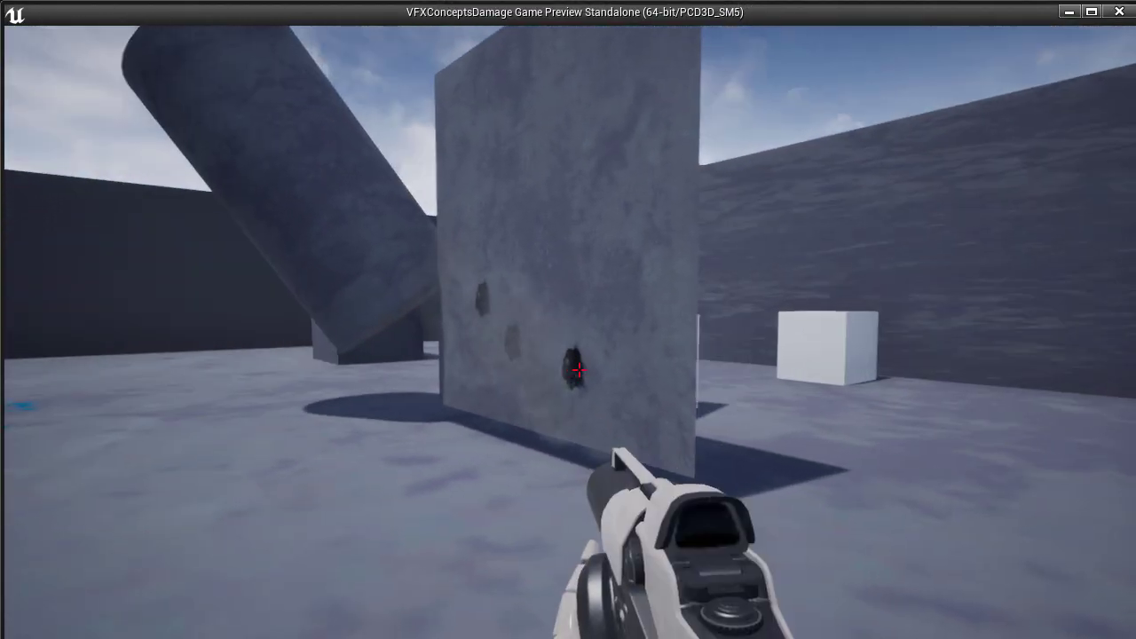
key(d)
click(578, 369)
click(579, 370)
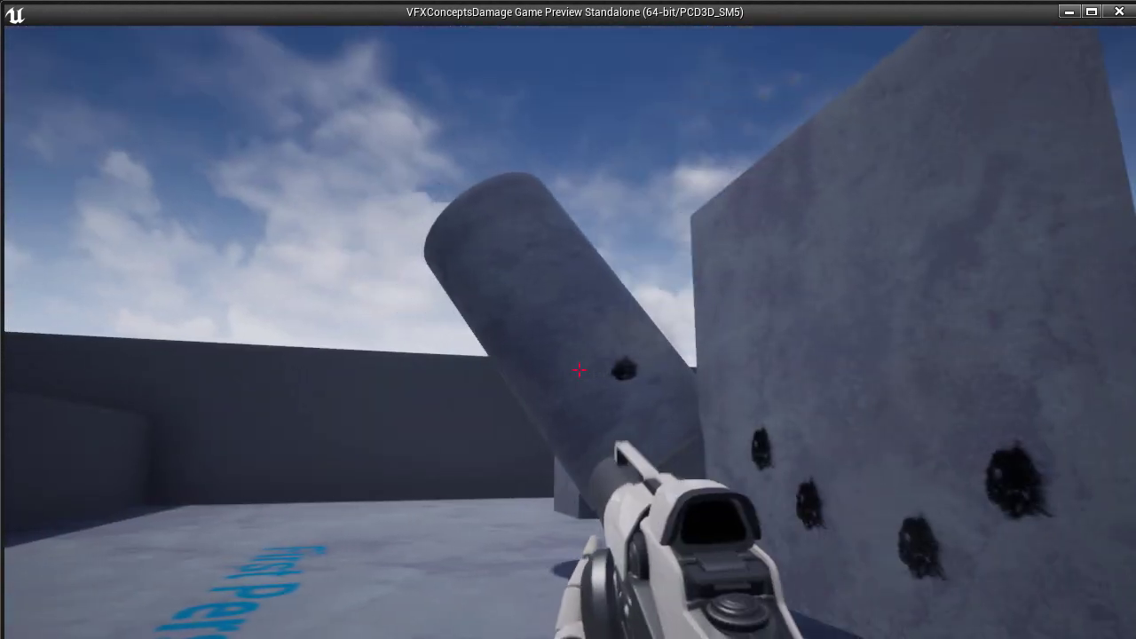
click(579, 370)
click(579, 370)
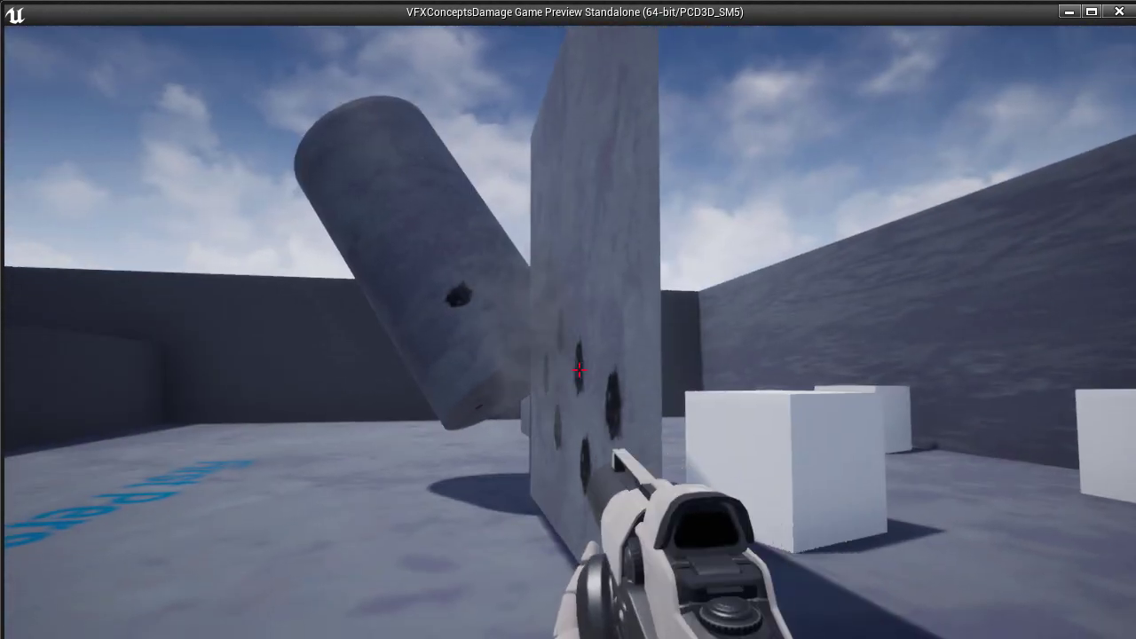
key(d)
key(a)
click(579, 370)
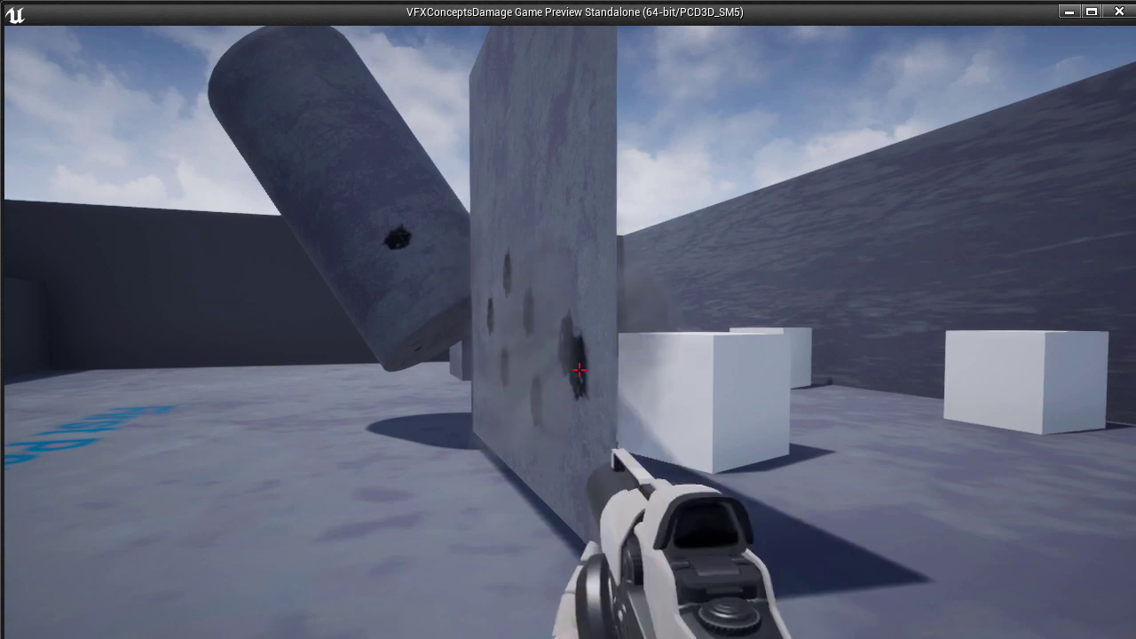
key(Escape)
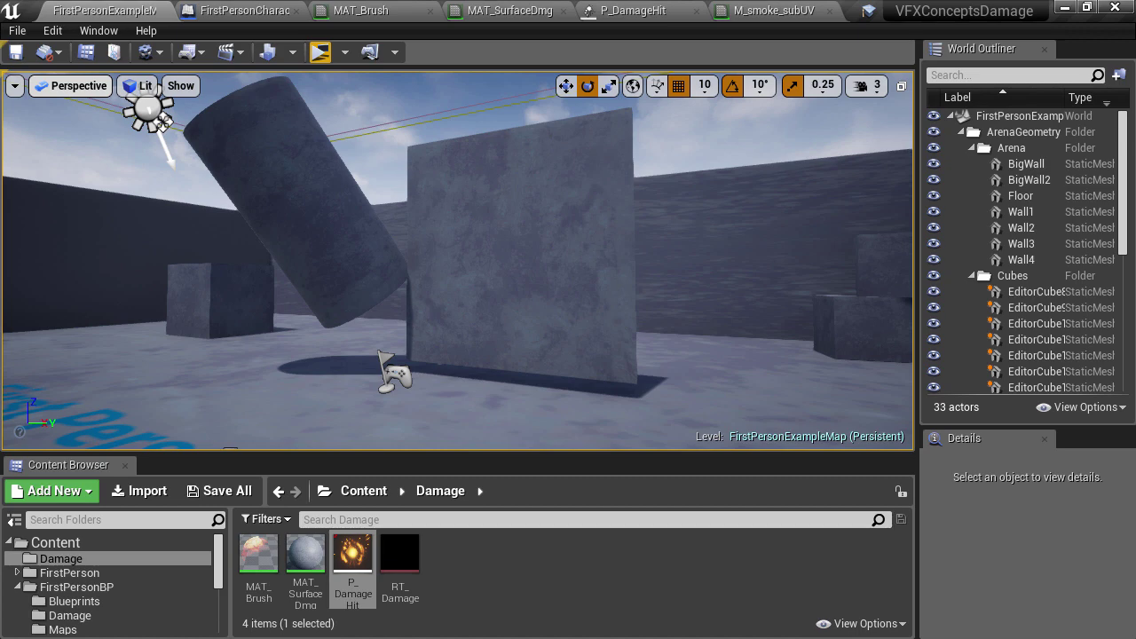
Set the Smoke emitter's Initial Velocity Start Velocity to Max Z 40 and Min Z 20 in P_DamageHit.
double_click(353, 559)
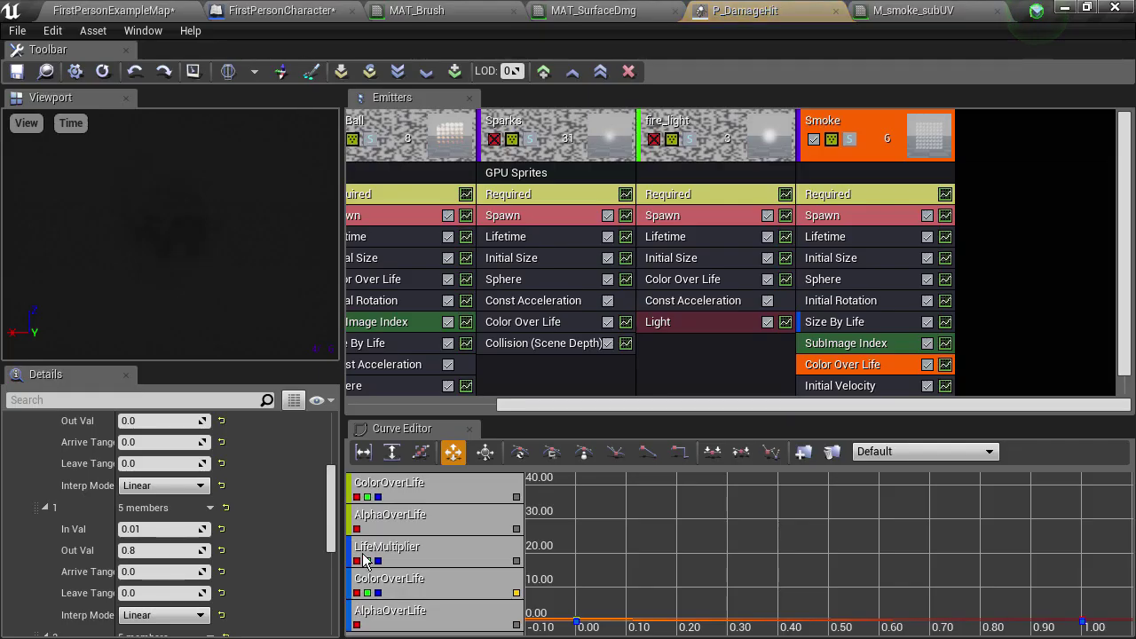
click(854, 217)
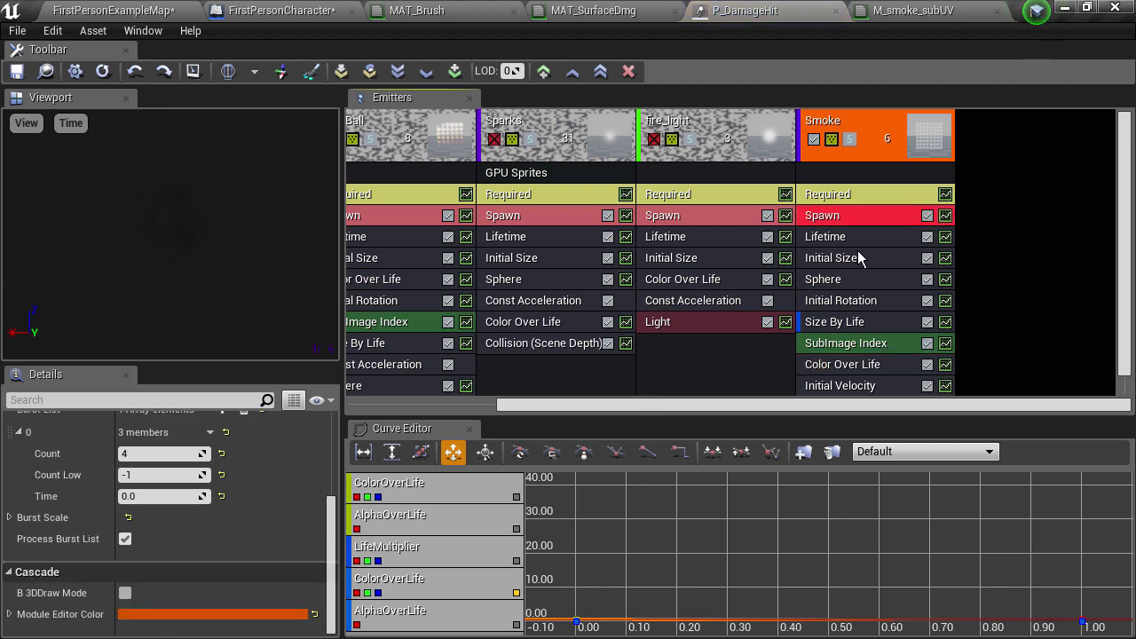
click(871, 385)
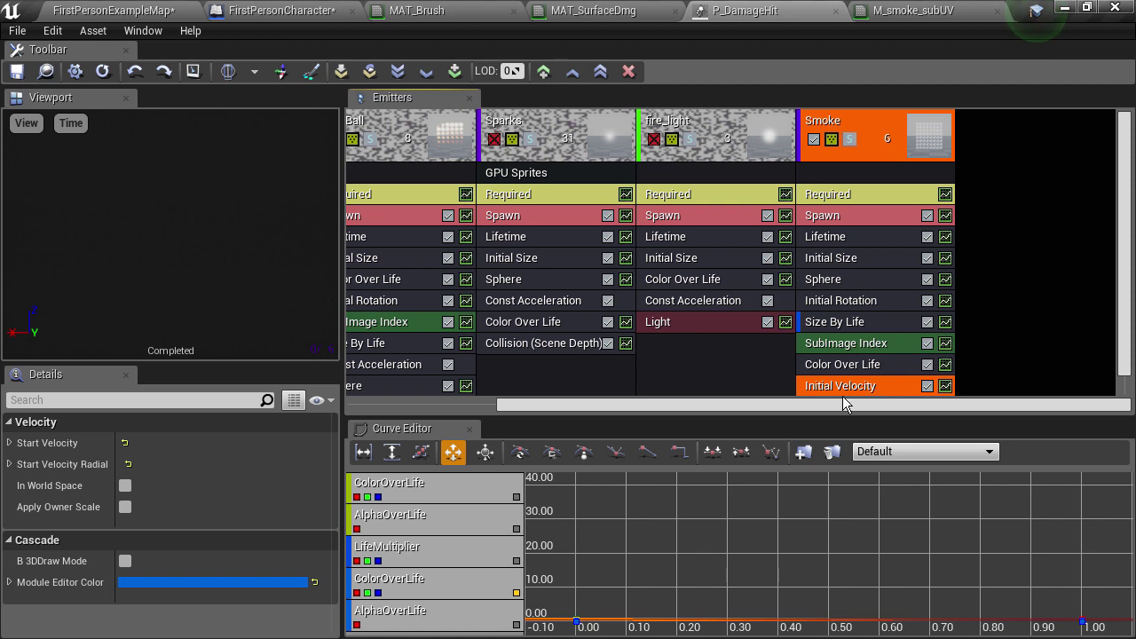
click(10, 443)
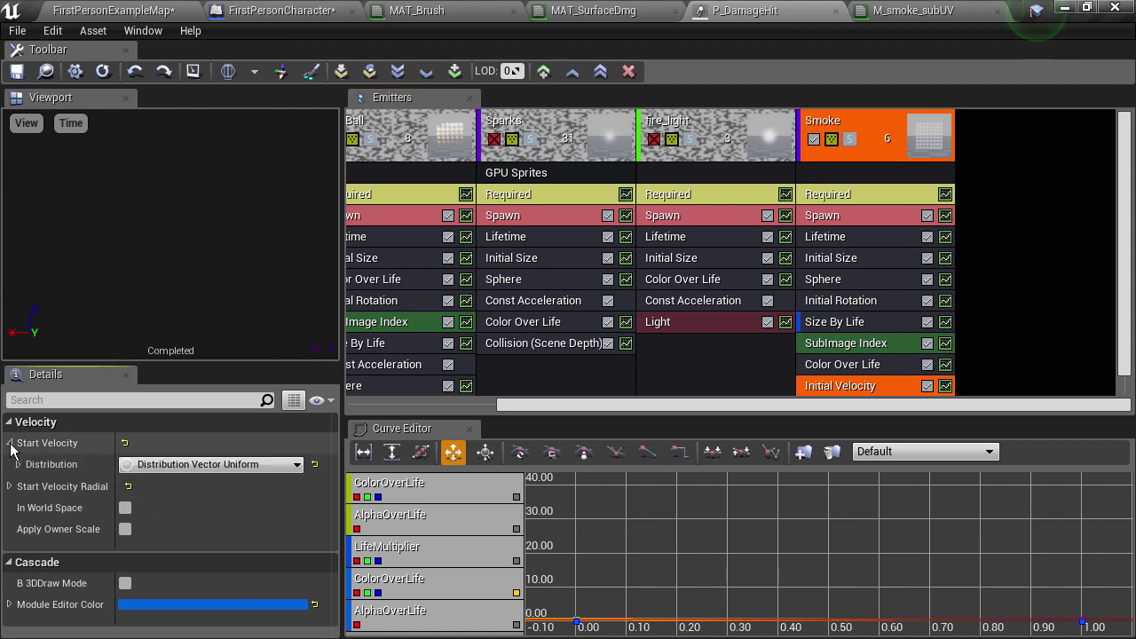
click(18, 464)
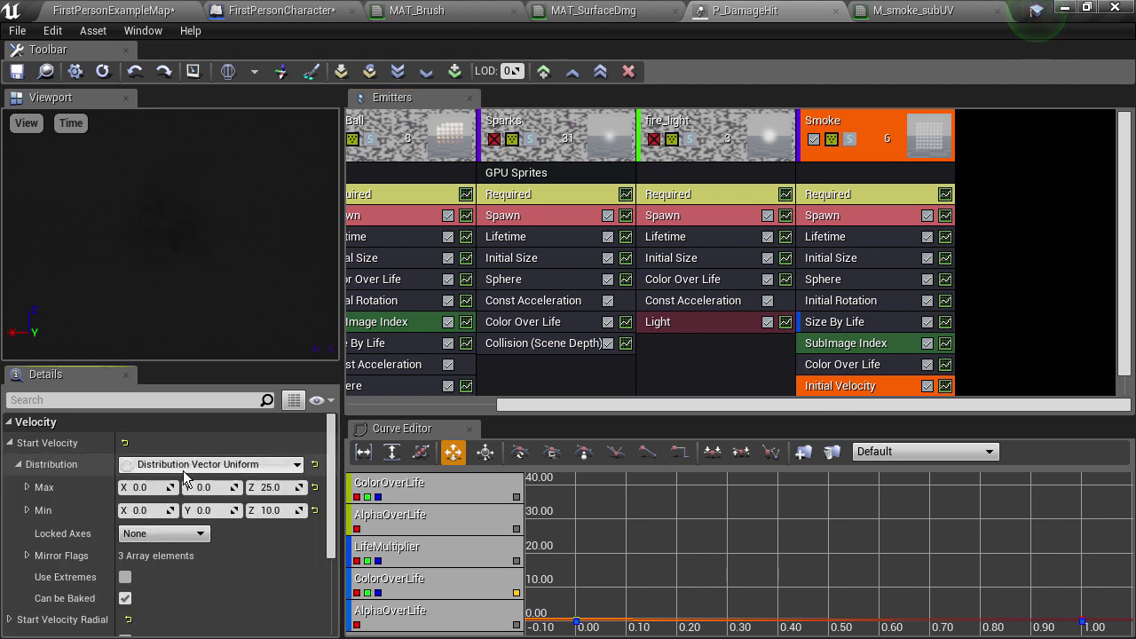
click(272, 488)
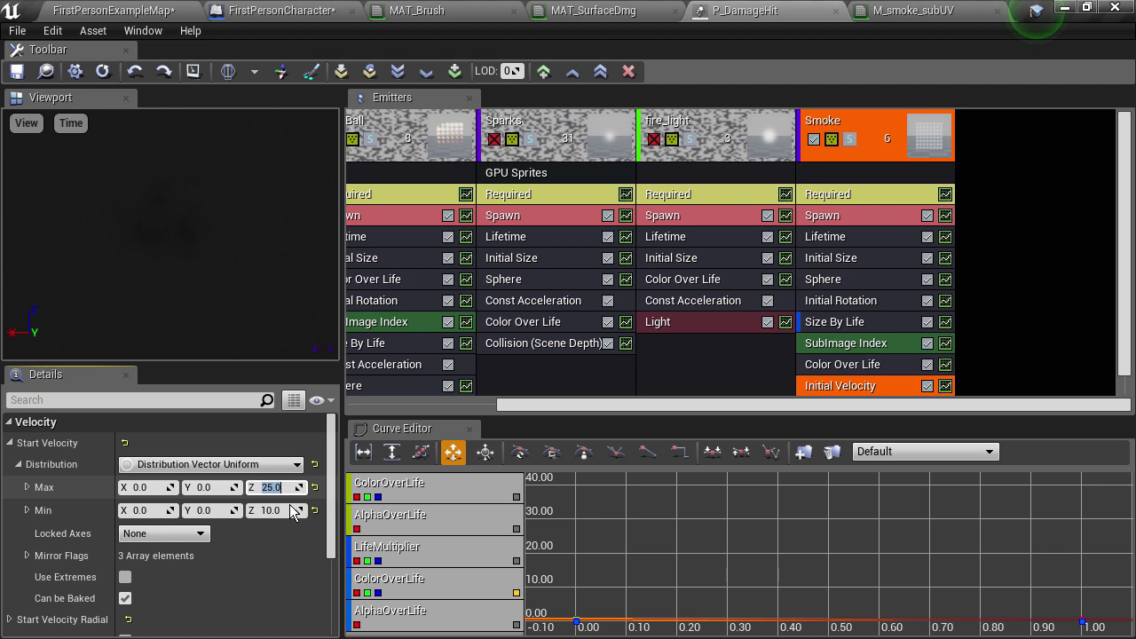
text(40)
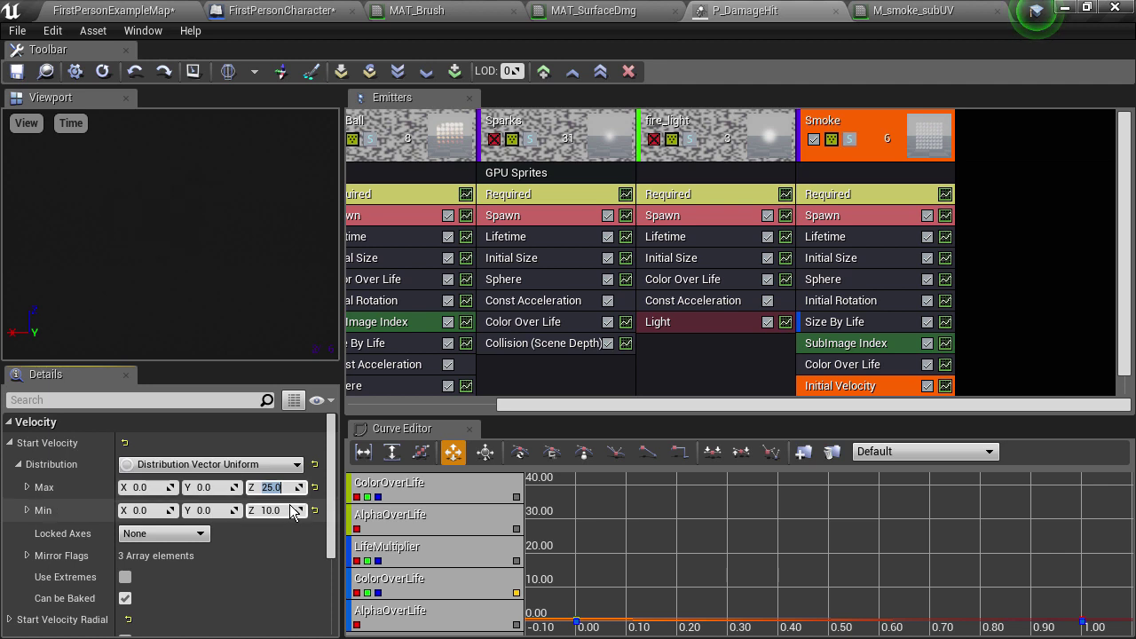
key(Tab)
key(Tab)
key(Tab)
text(20)
key(Return)
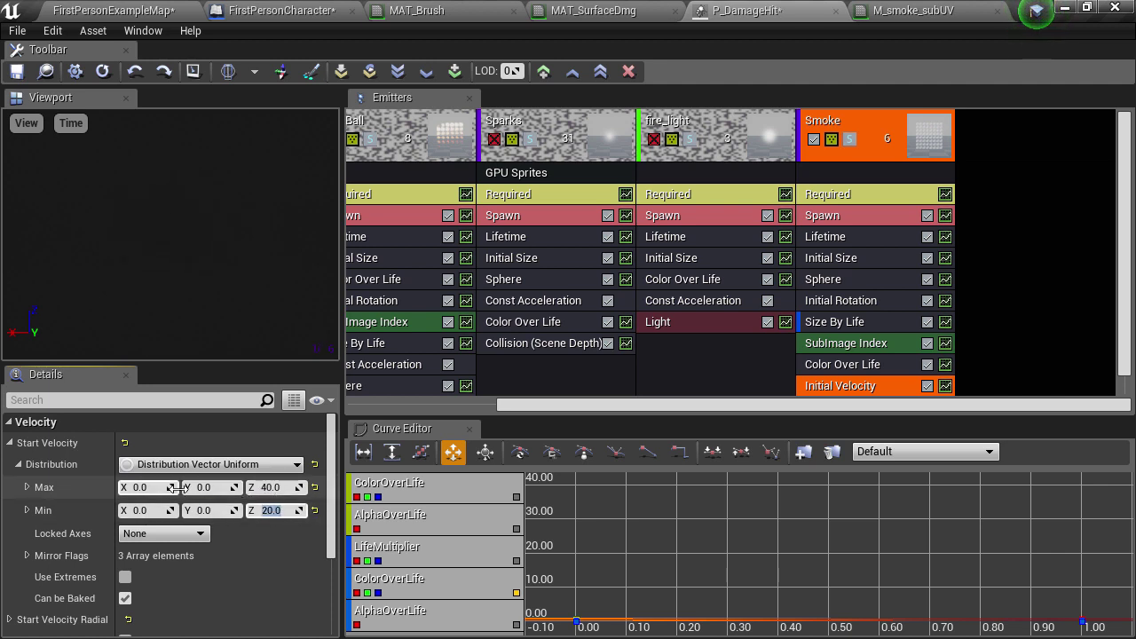
Set the Max X of Smoke's Start Velocity distribution to 120 and save P_DamageHit.
click(141, 487)
click(140, 488)
click(16, 73)
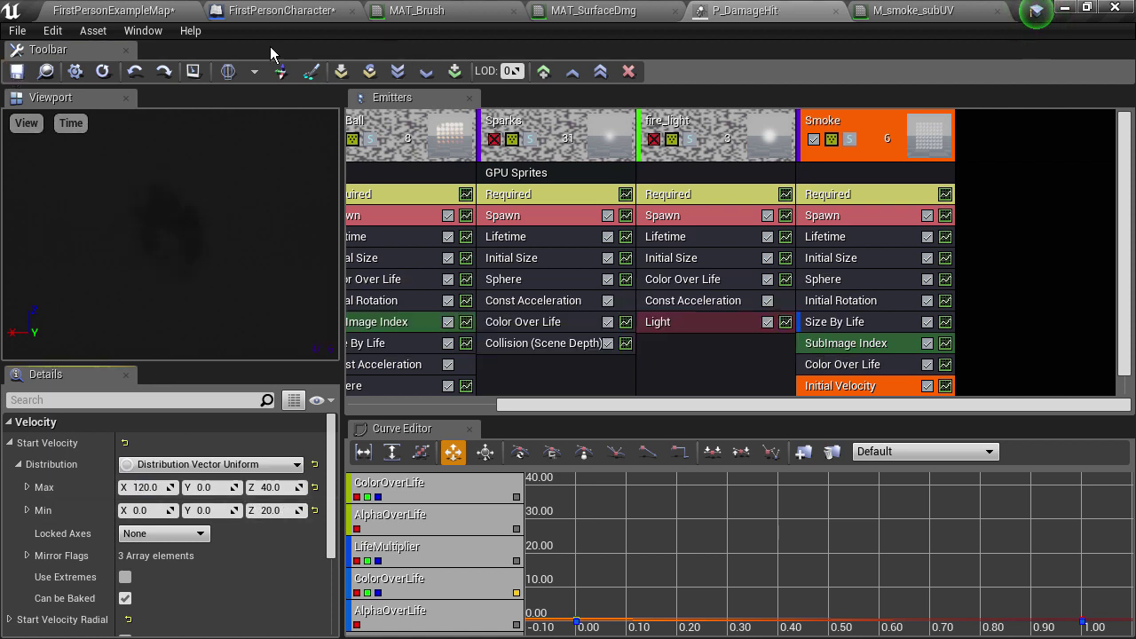
Playtest the level and shoot the wall while moving around to check how the smoke drifts with the new start velocity.
click(147, 10)
click(320, 52)
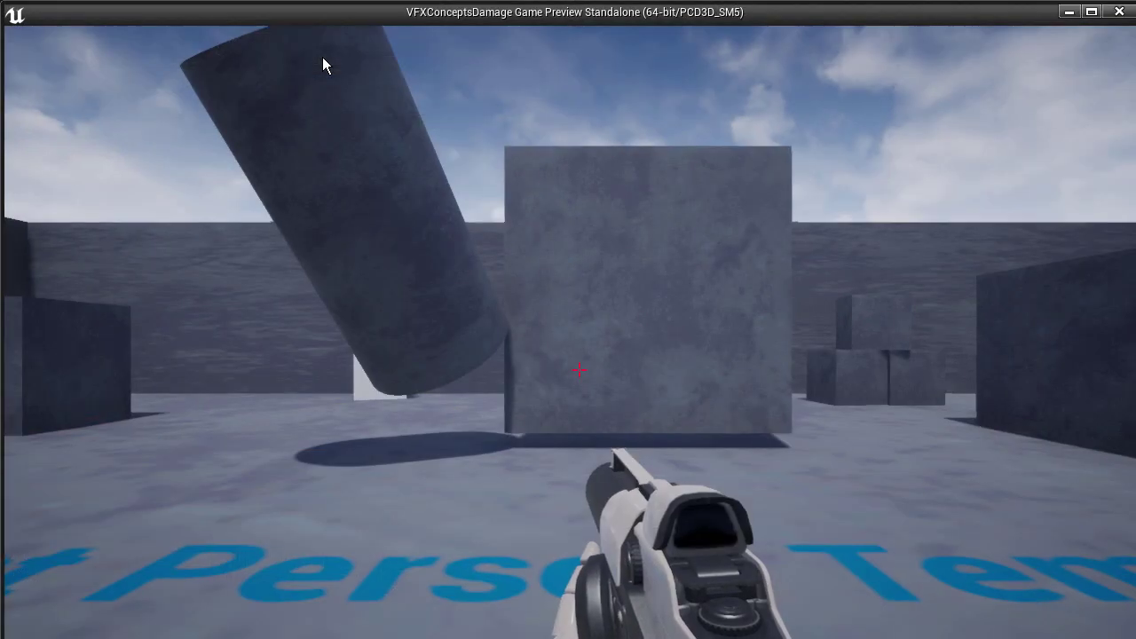
click(579, 370)
click(579, 370)
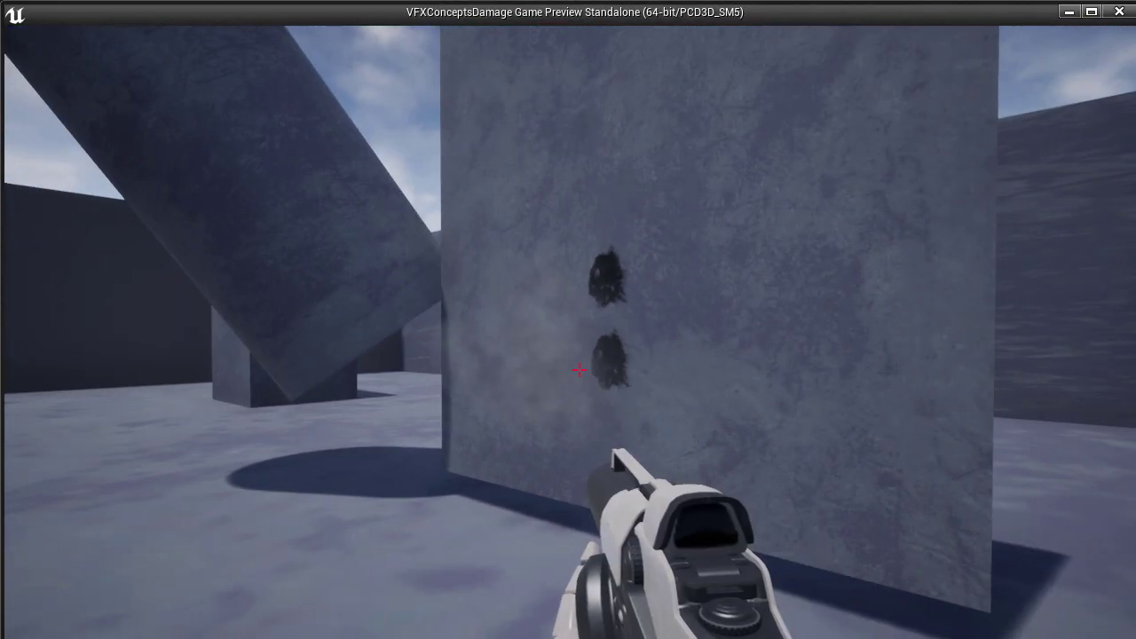
key(s)
click(579, 371)
click(579, 370)
key(w)
click(578, 370)
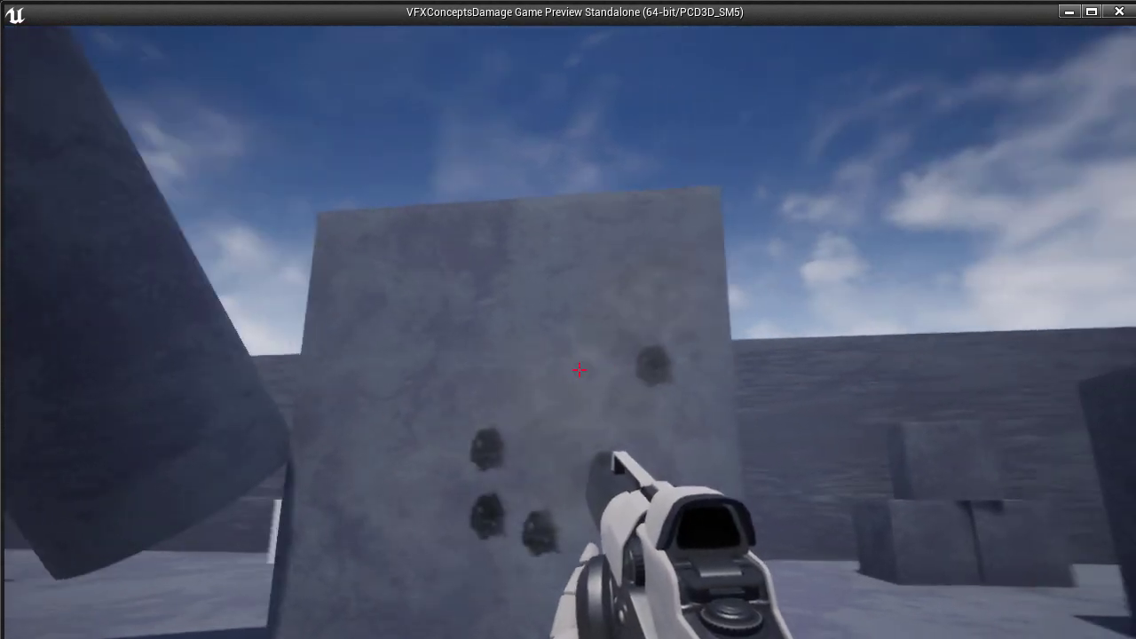